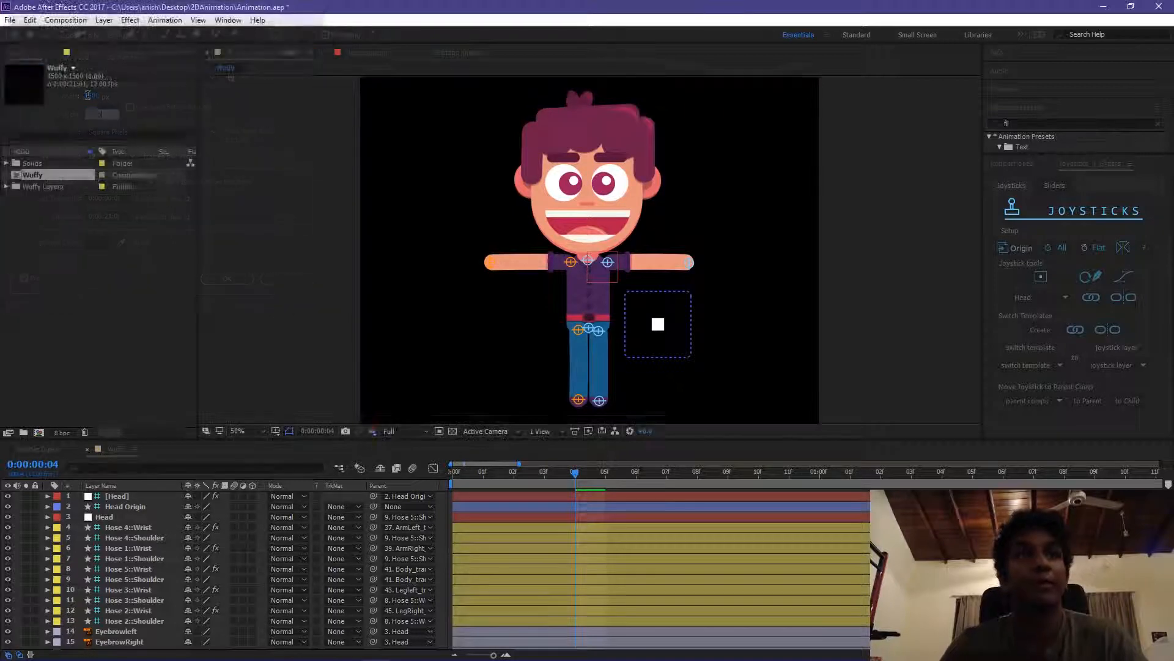
Switch to the web browser and look through the "walk cycle" image results for a pose reference chart
scroll(745, 256, "up", 2)
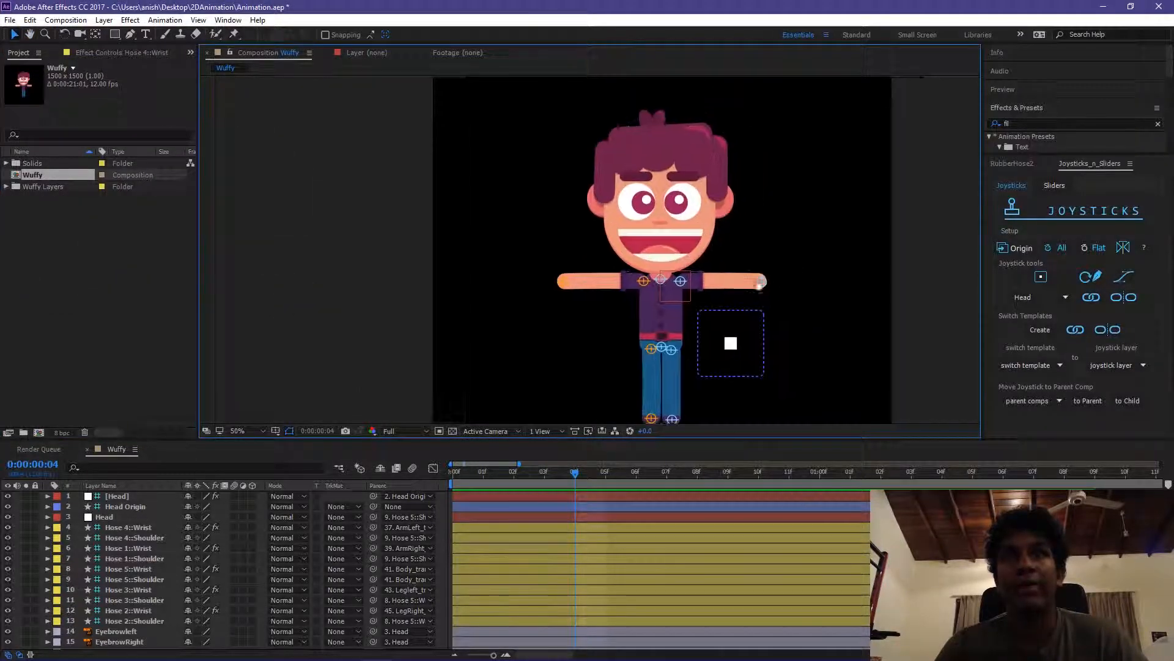
key("alt+Tab")
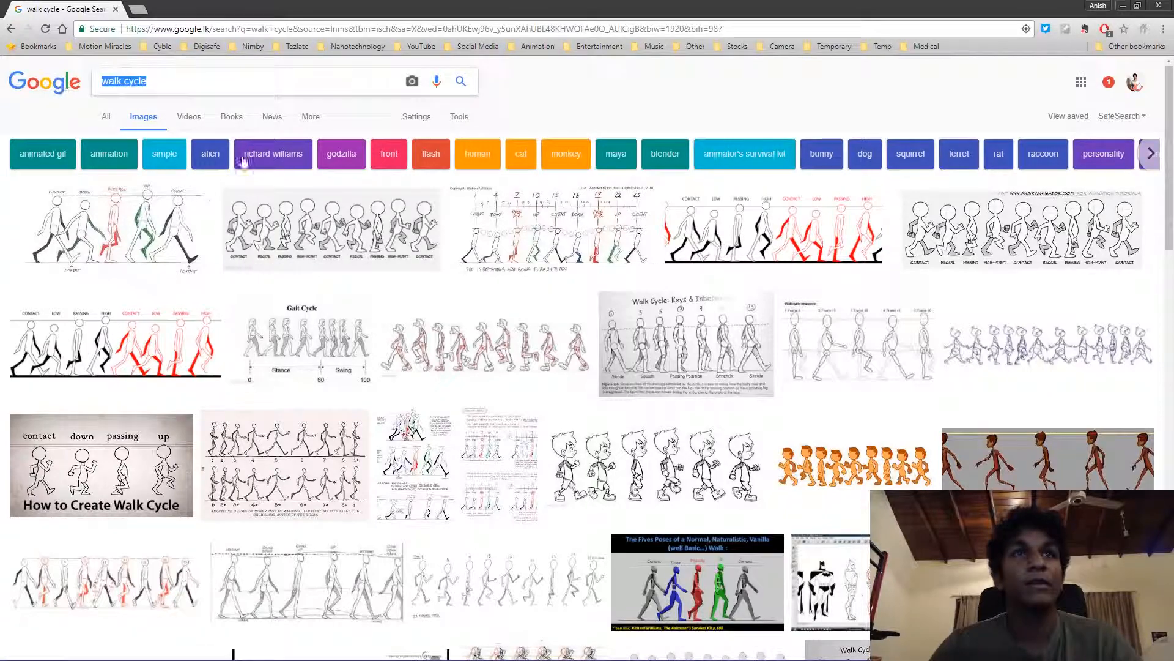
left_click(319, 208)
scroll(549, 407, "down", 9)
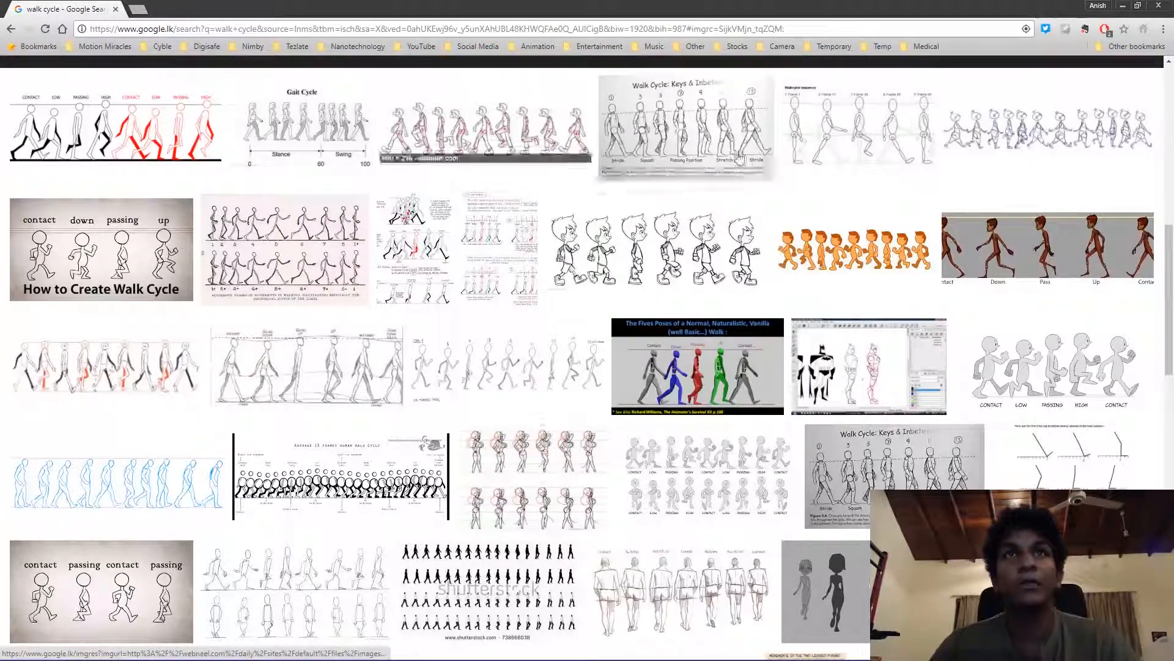
right_click(353, 457)
left_click(367, 364)
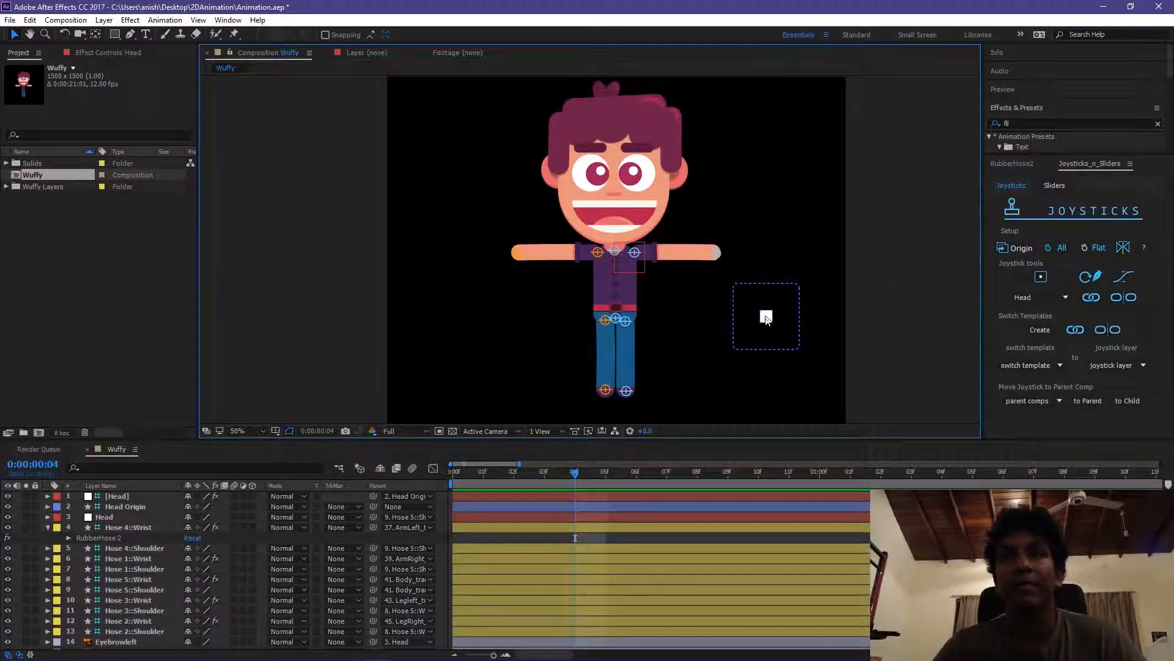
In After Effects, turn the head to the right with the Head joystick and lower the Hose 4 wrist controller beside the waist
left_click_drag(766, 318, 789, 318)
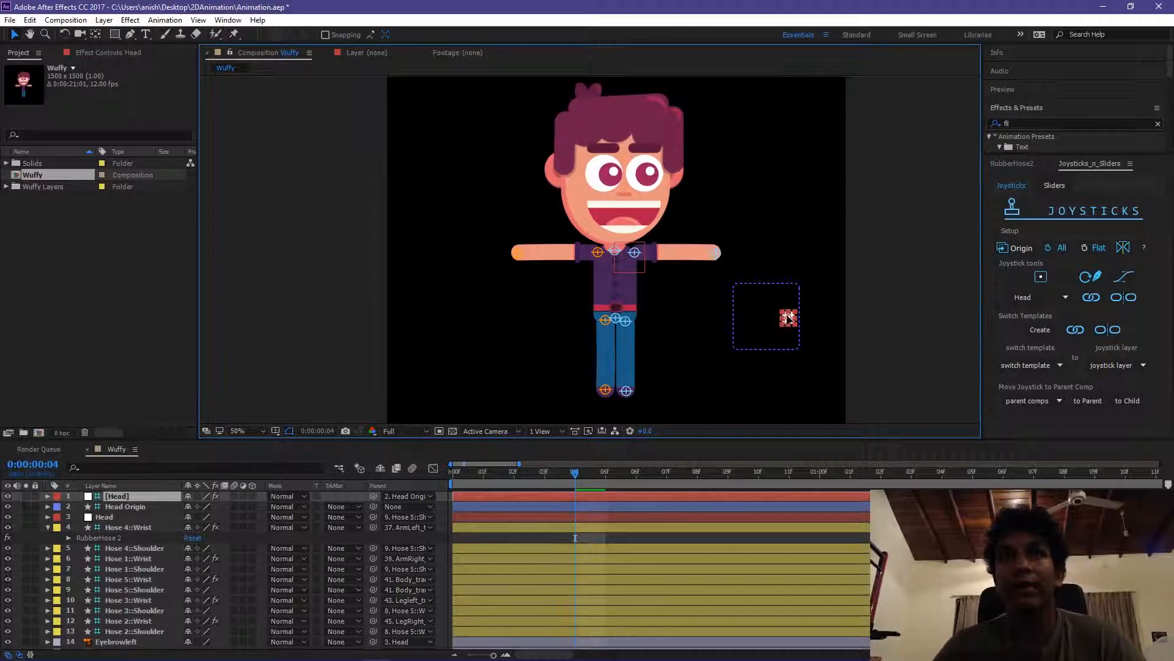
left_click(764, 261)
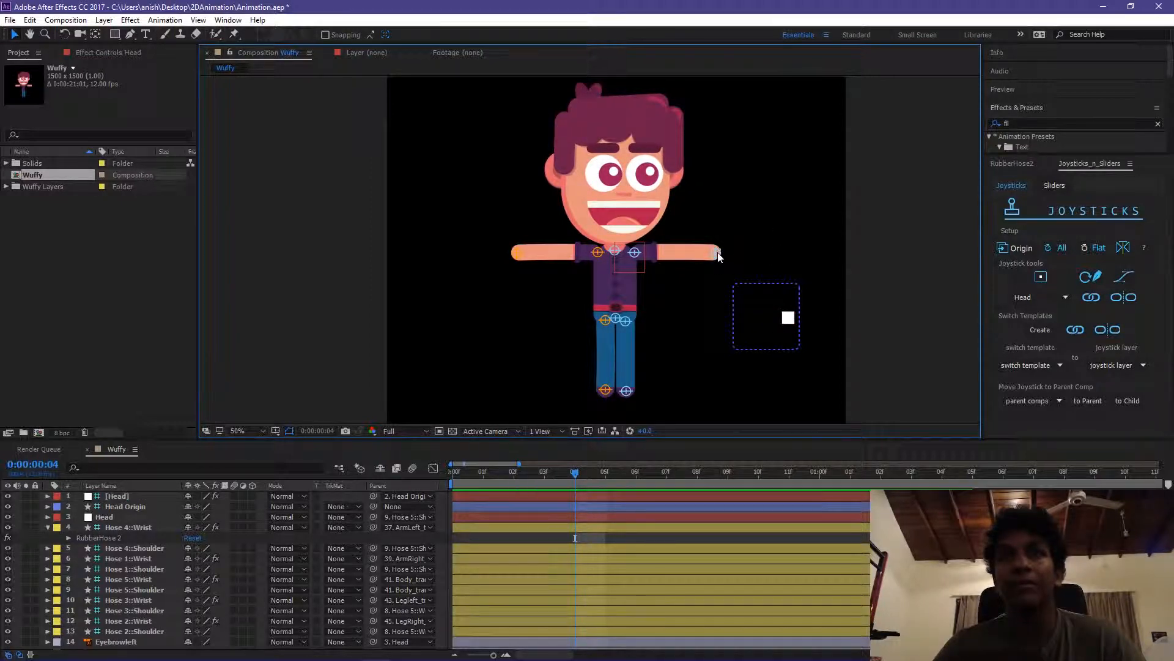
left_click_drag(719, 256, 647, 309)
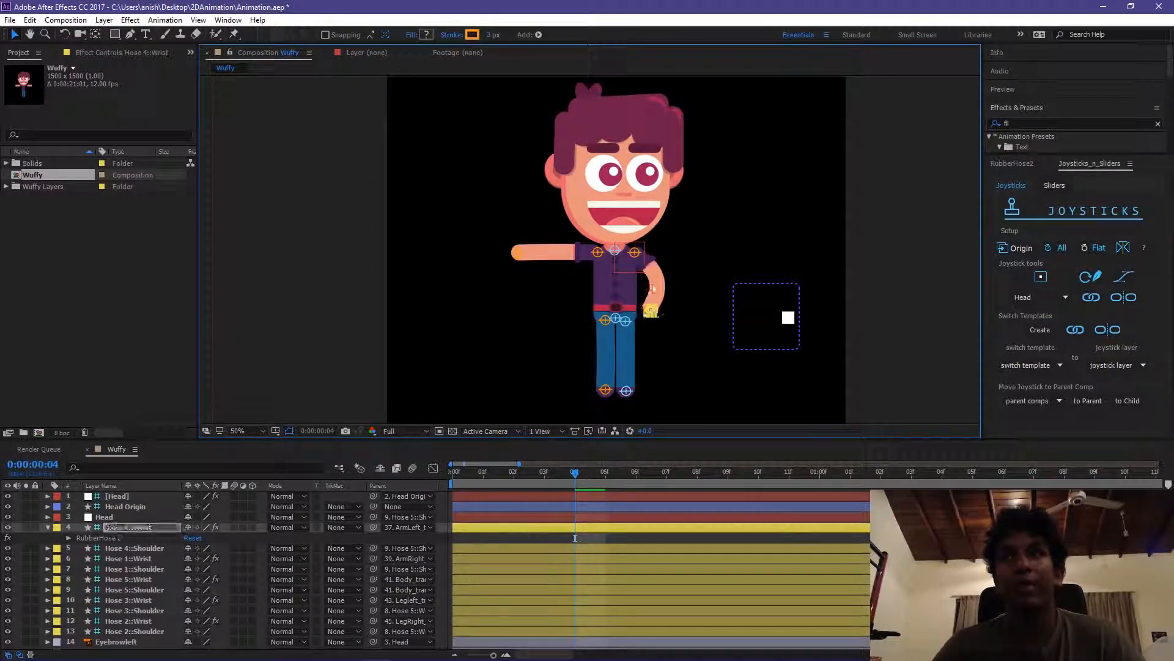
Add a RubberHose AutoFlop to the Hose 4 arm, rotate its guide to horizontal, and hide it
scroll(670, 299, "up", 2)
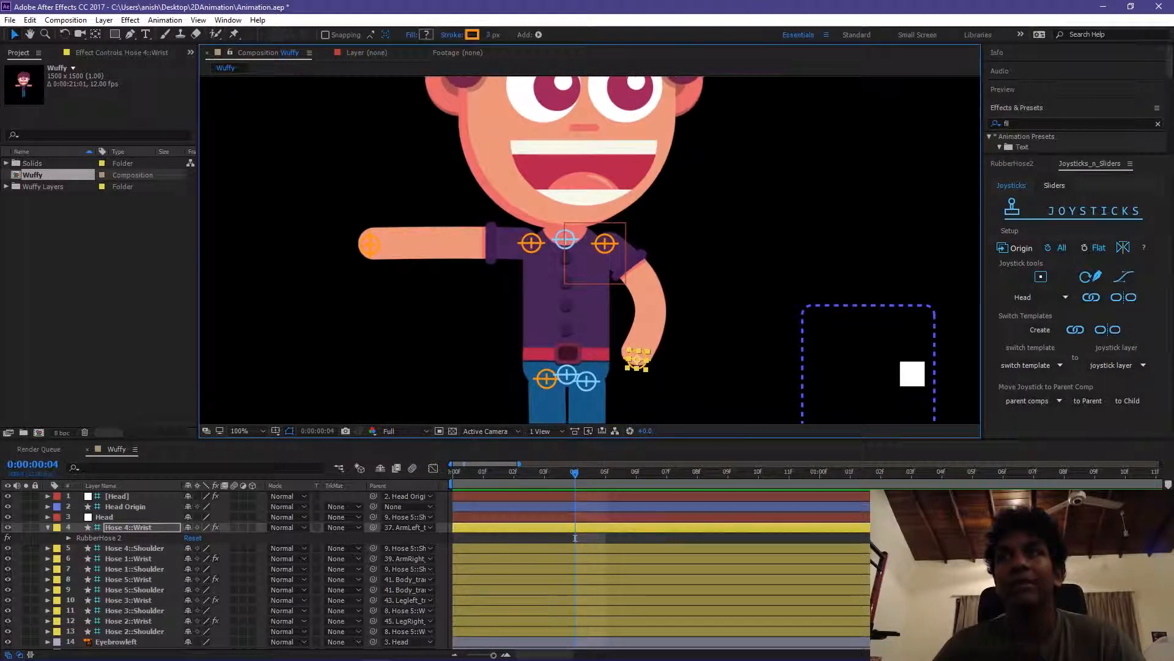
left_click(1011, 164)
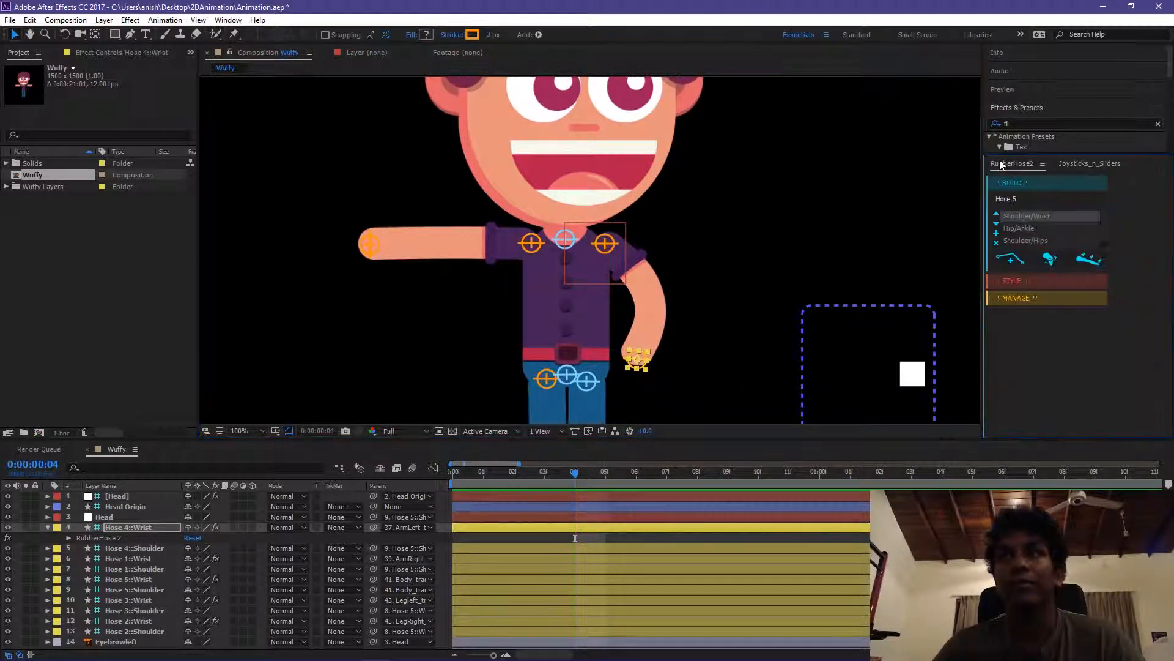
left_click(1056, 299)
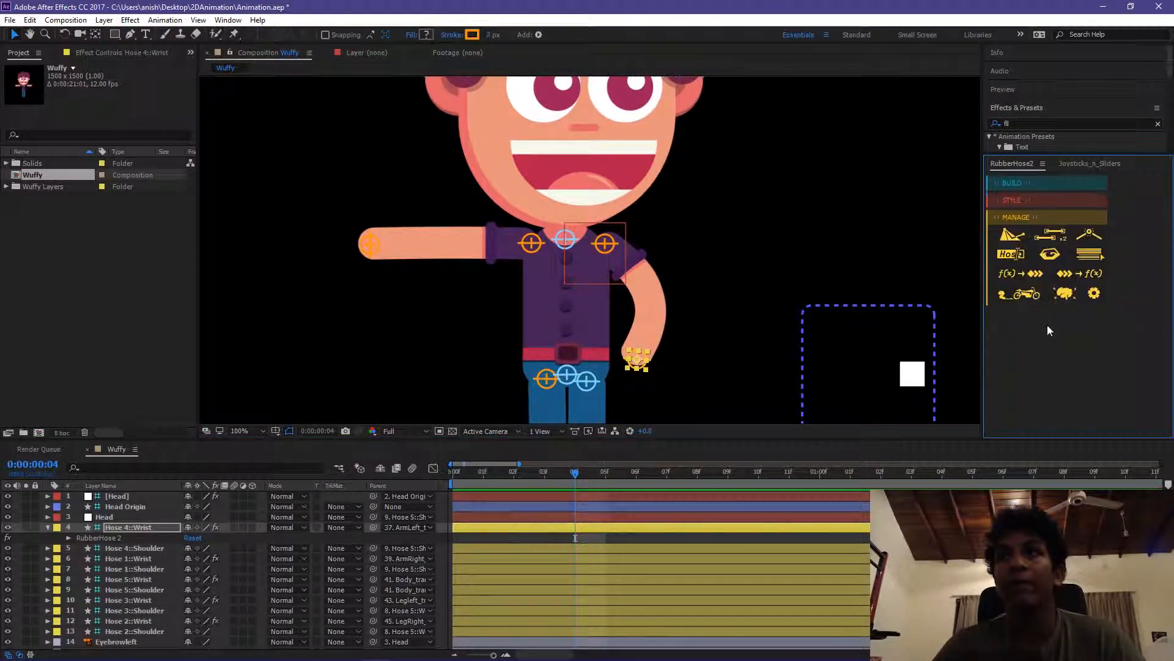
left_click(1010, 236)
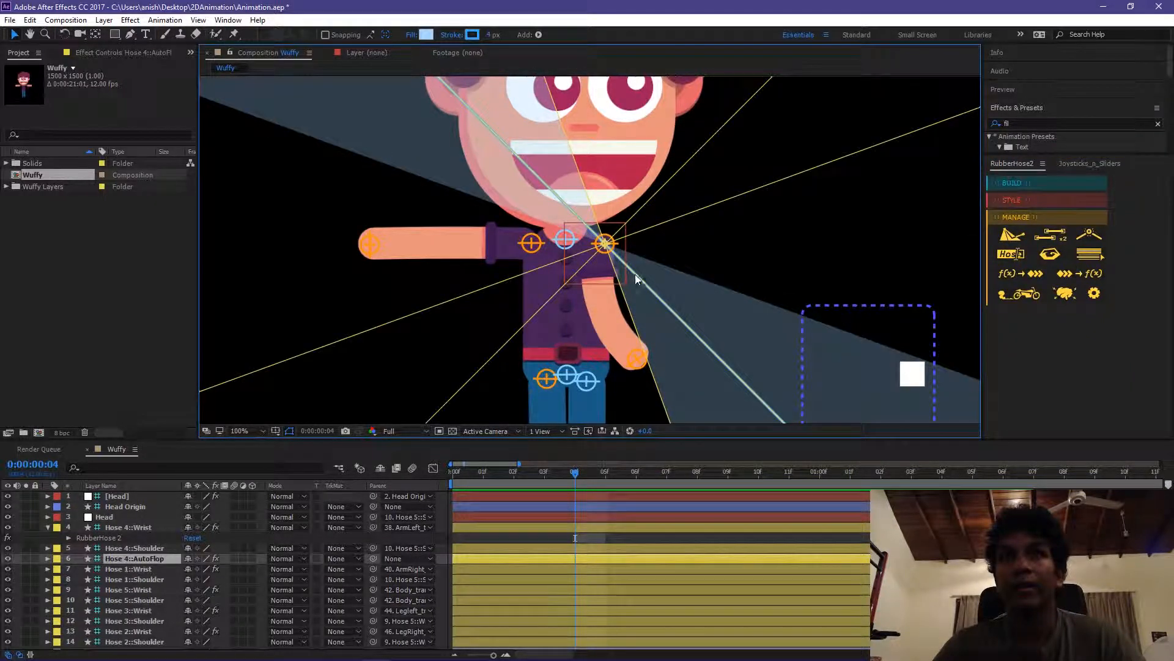
key("w")
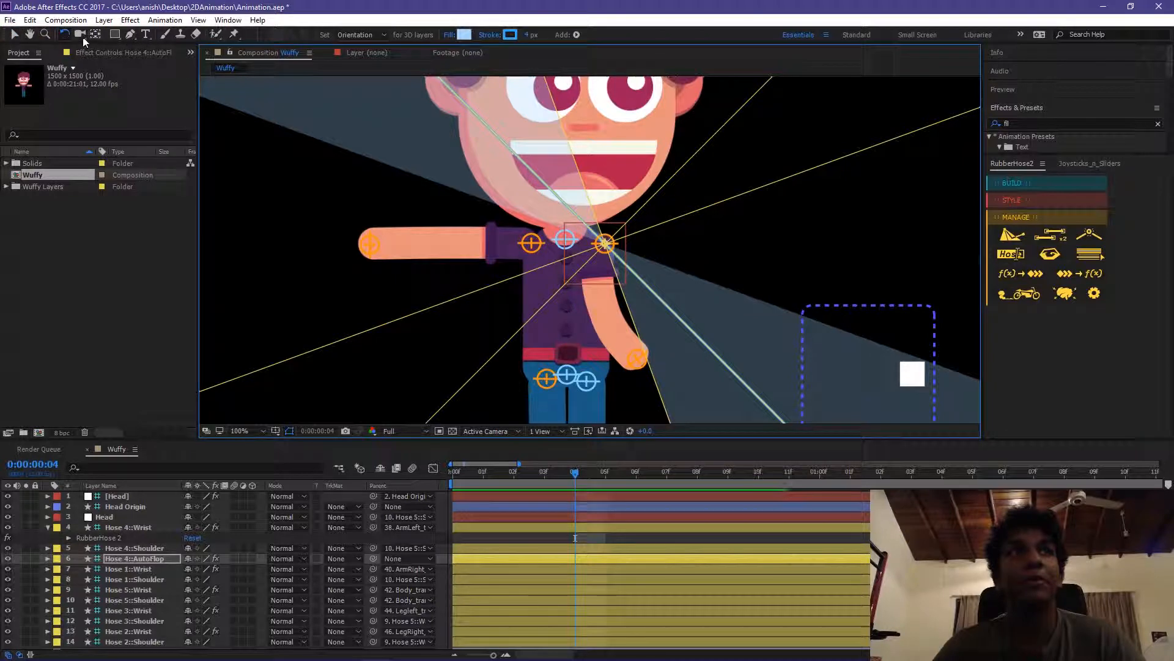
left_click_drag(703, 299, 697, 215)
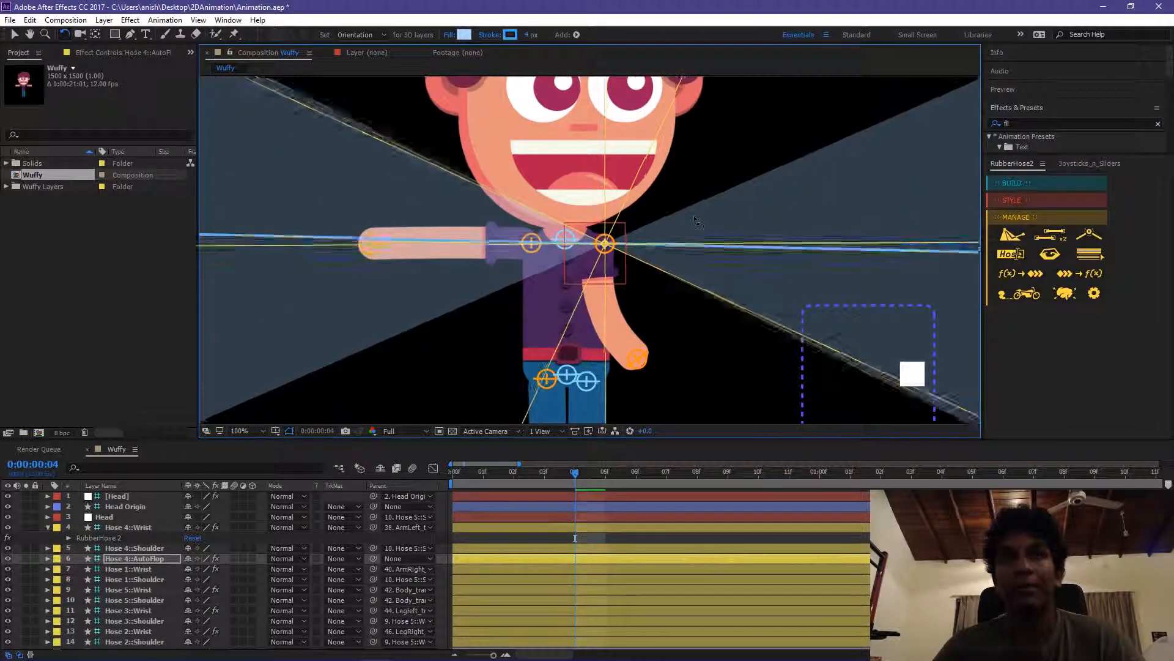
key("v")
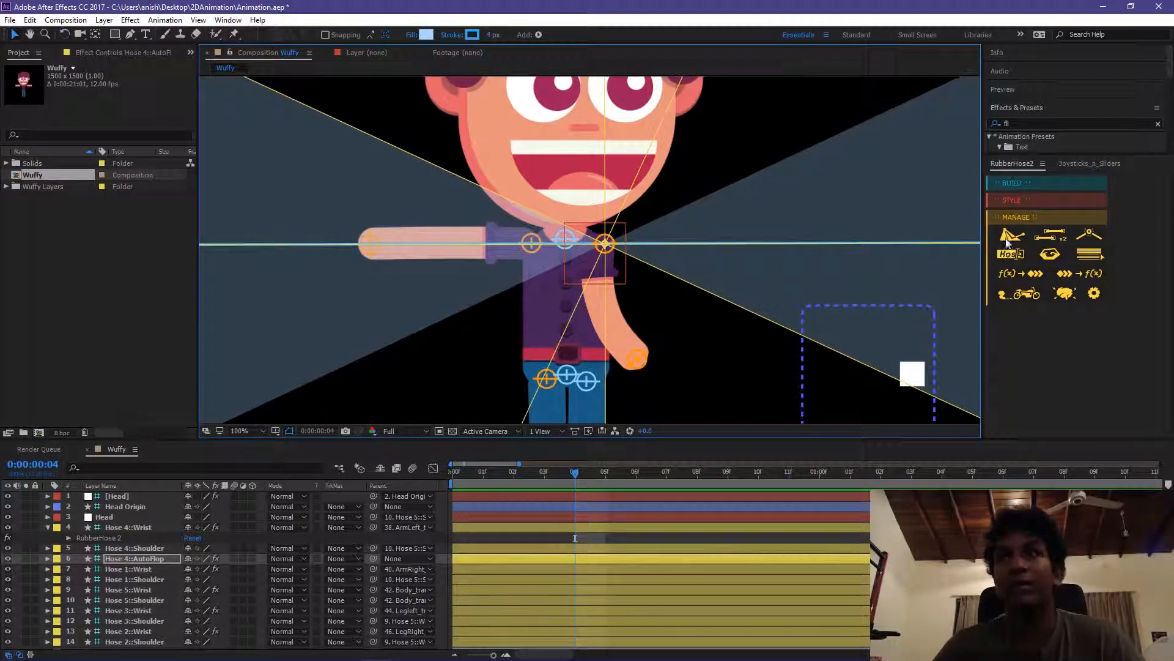
left_click(1010, 237)
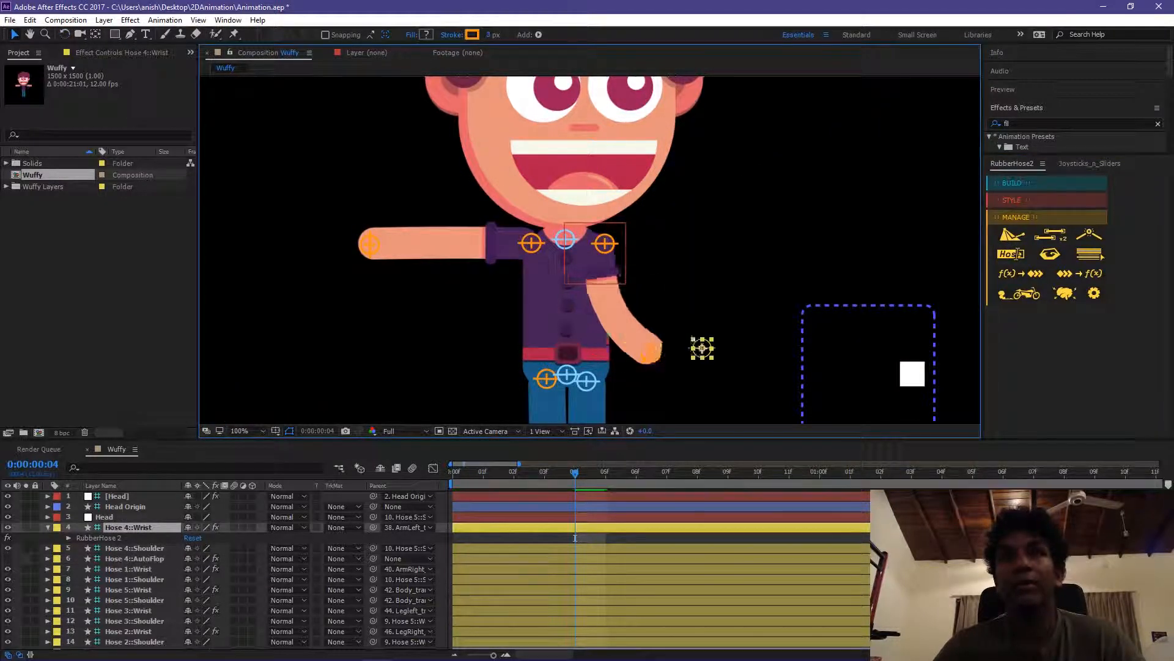
Pose both arms hanging down beside the body, slightly apart, by moving their wrist and shoulder controllers
left_click_drag(693, 338, 608, 325)
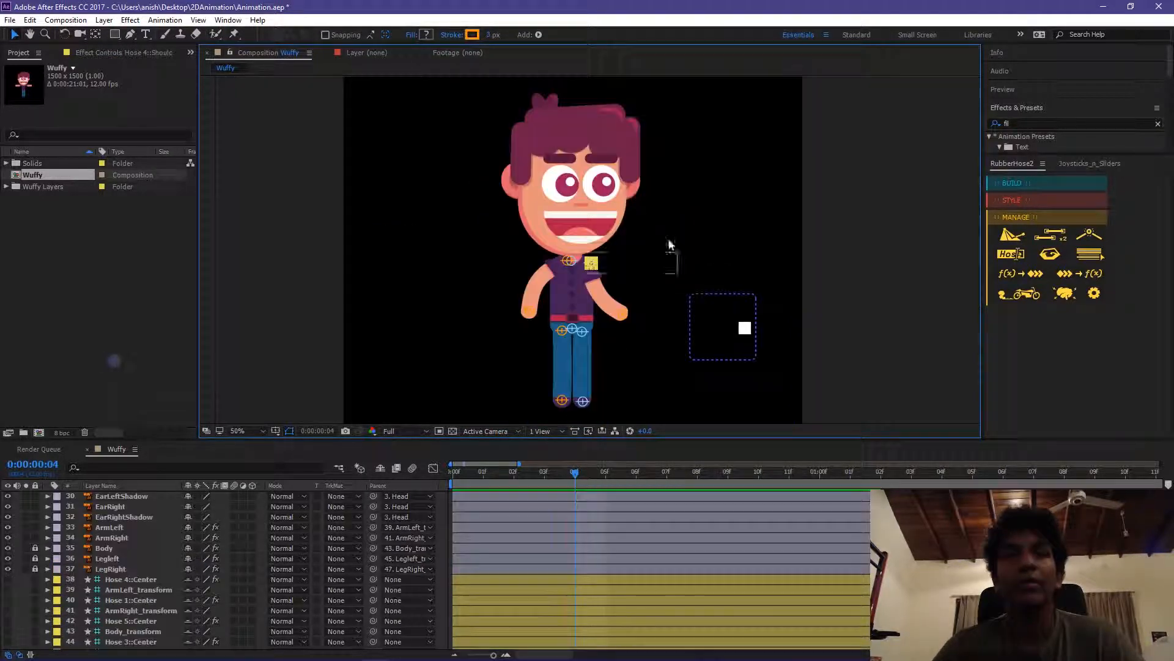
key("period")
key("period")
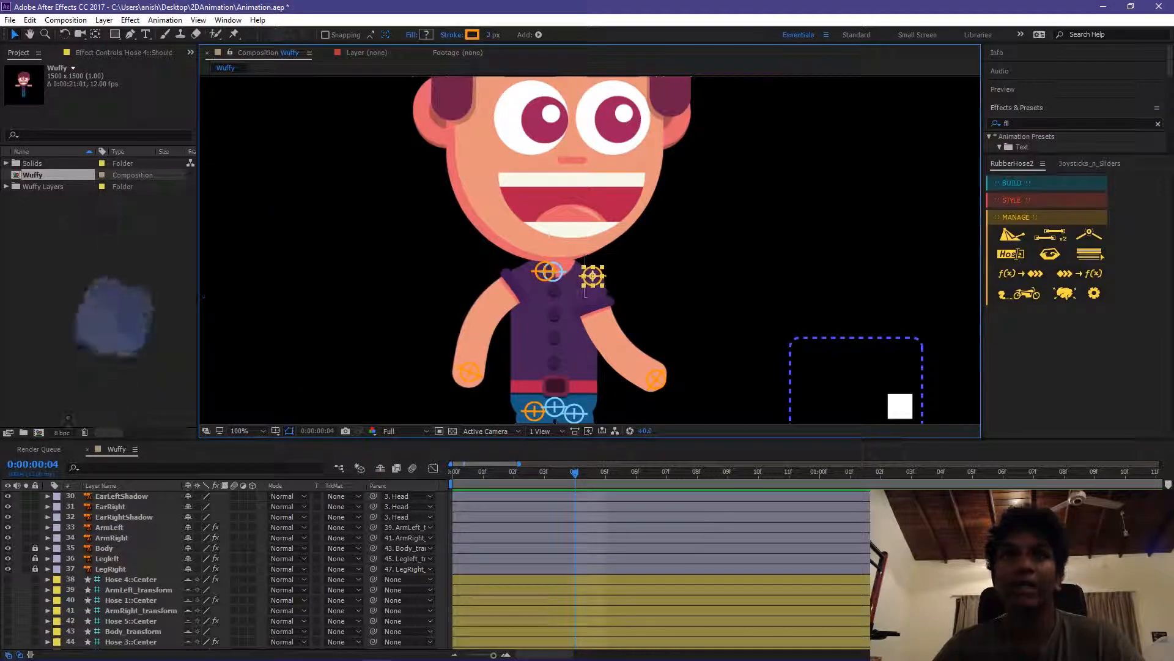
left_click_drag(593, 276, 495, 346)
key("ctrl+z")
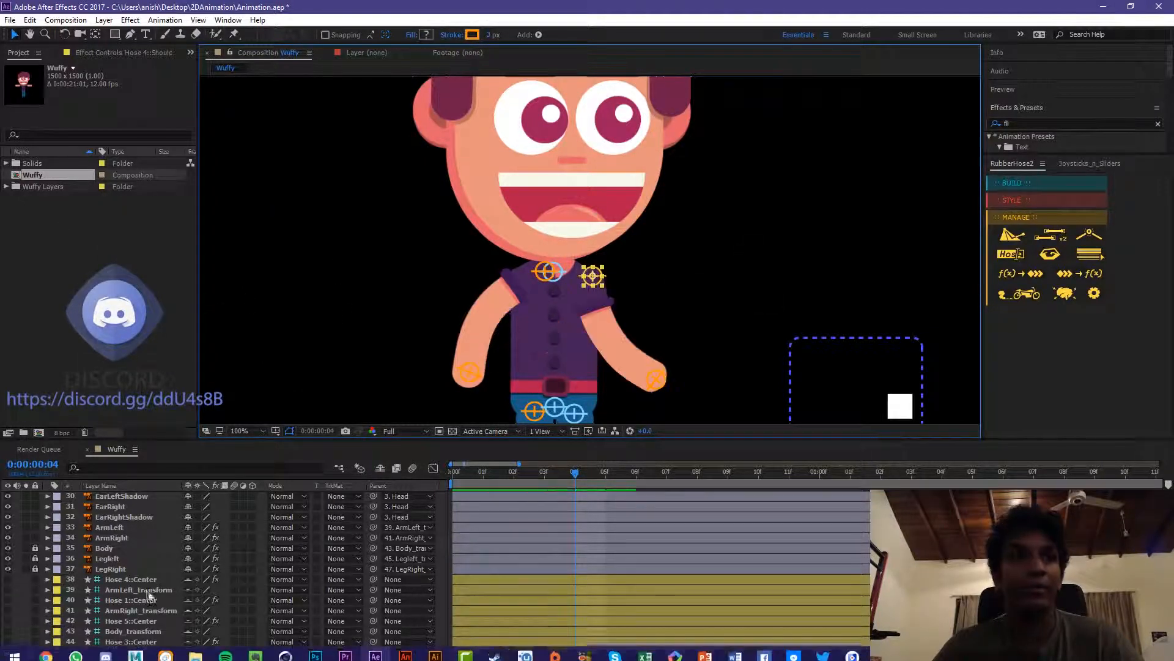
Move the ArmLeft layer below LegRight so the arm sits behind the body, and adjust the Hose 4 shoulder's position
scroll(132, 575, "up", 6)
scroll(132, 571, "down", 3)
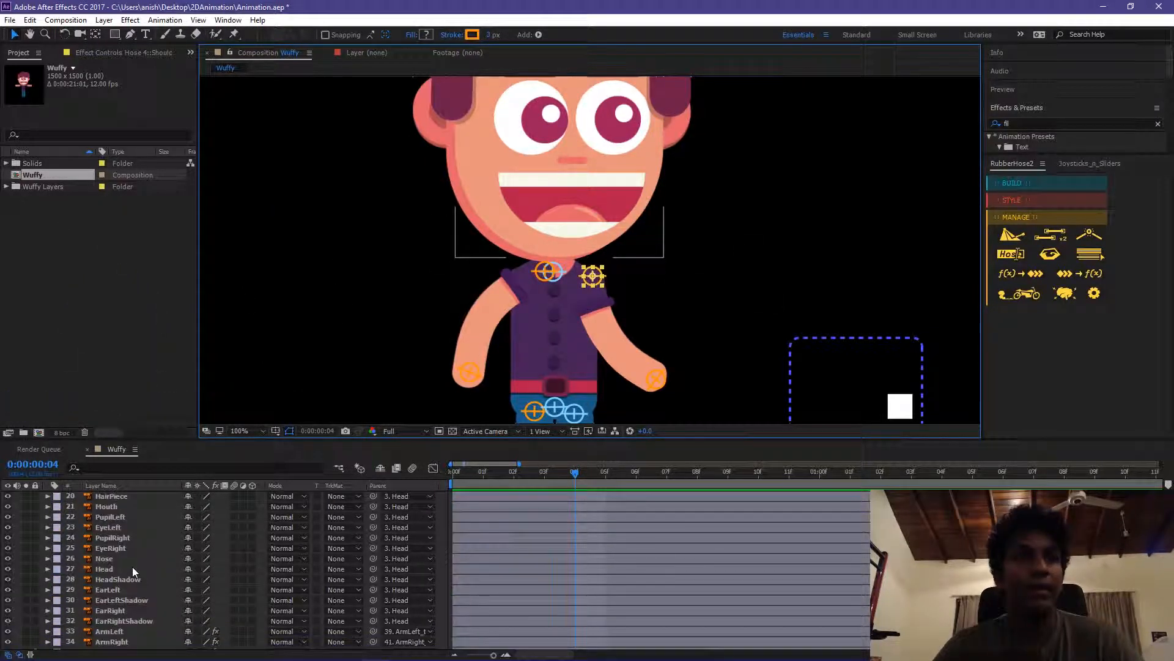
left_click_drag(126, 607, 126, 635)
left_click_drag(580, 276, 607, 293)
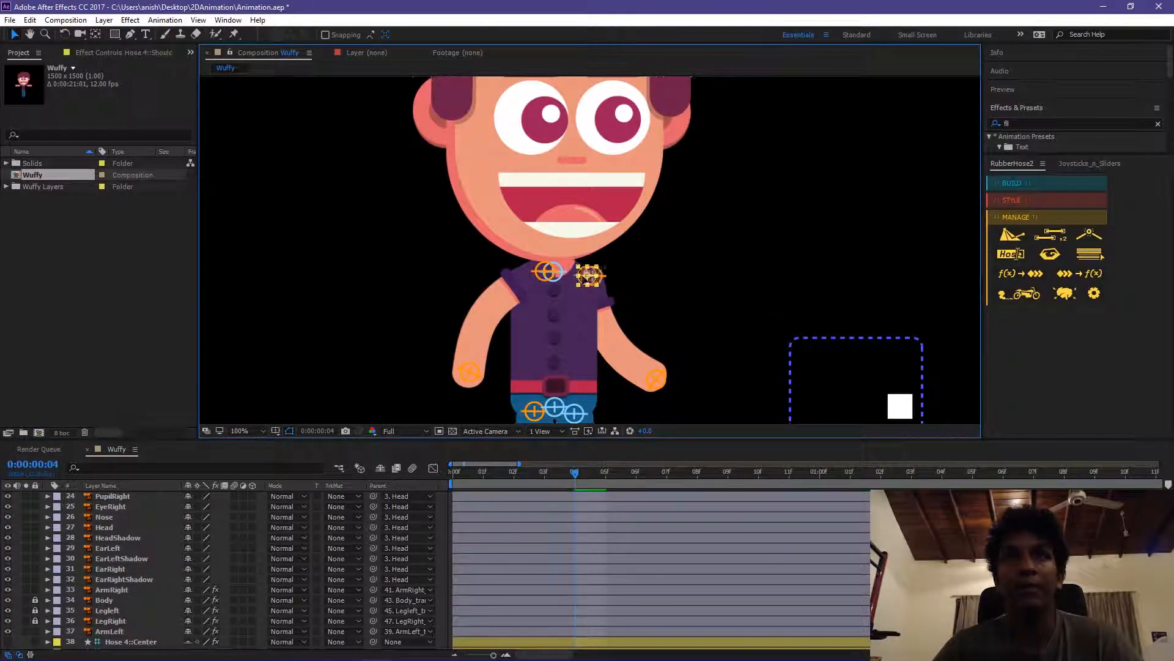
scroll(816, 170, "down", 2)
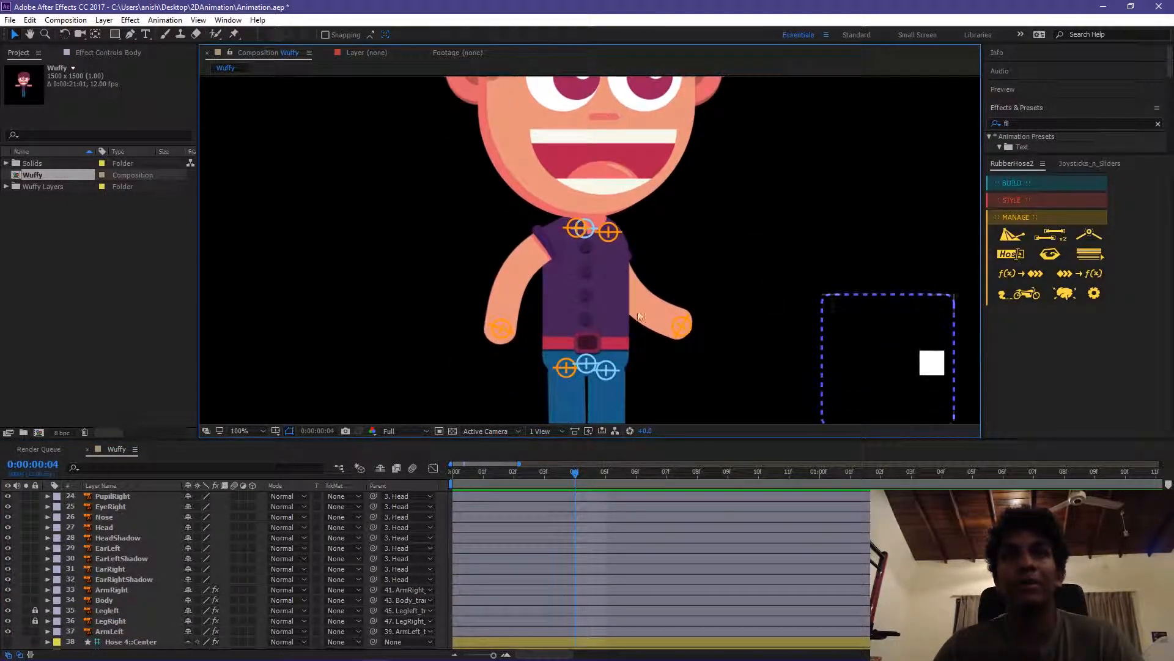
Spread the feet apart and bring the hip controllers together to form the walk's contact pose
scroll(561, 319, "up", 2)
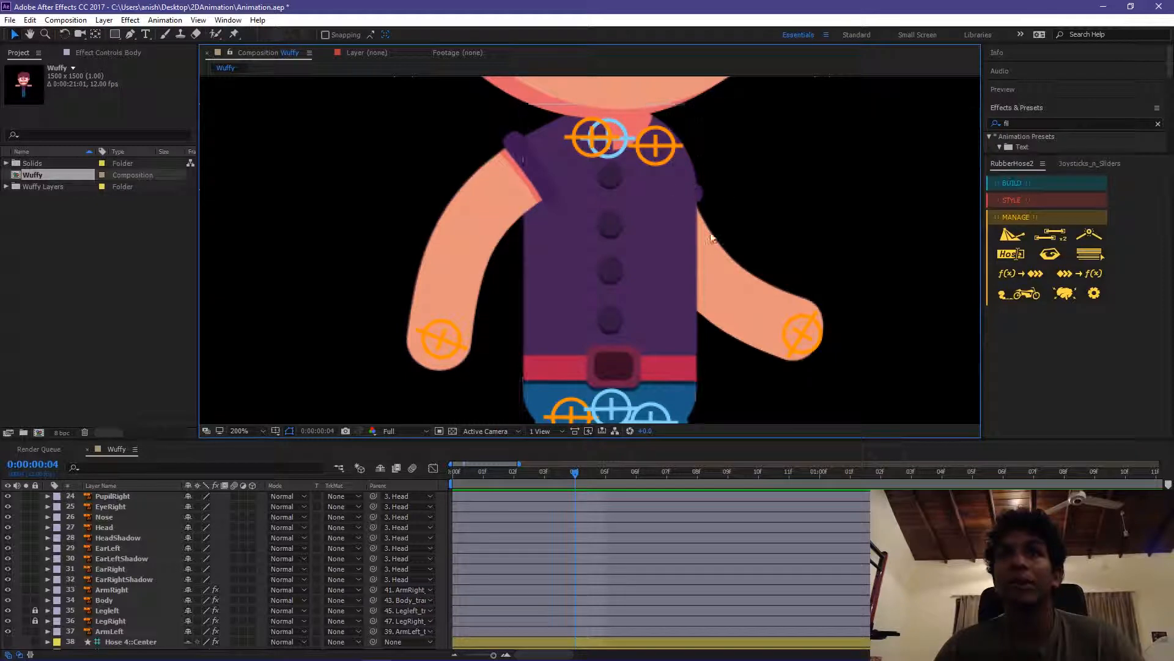
scroll(711, 238, "down", 2)
scroll(673, 214, "down", 2)
left_click(636, 139)
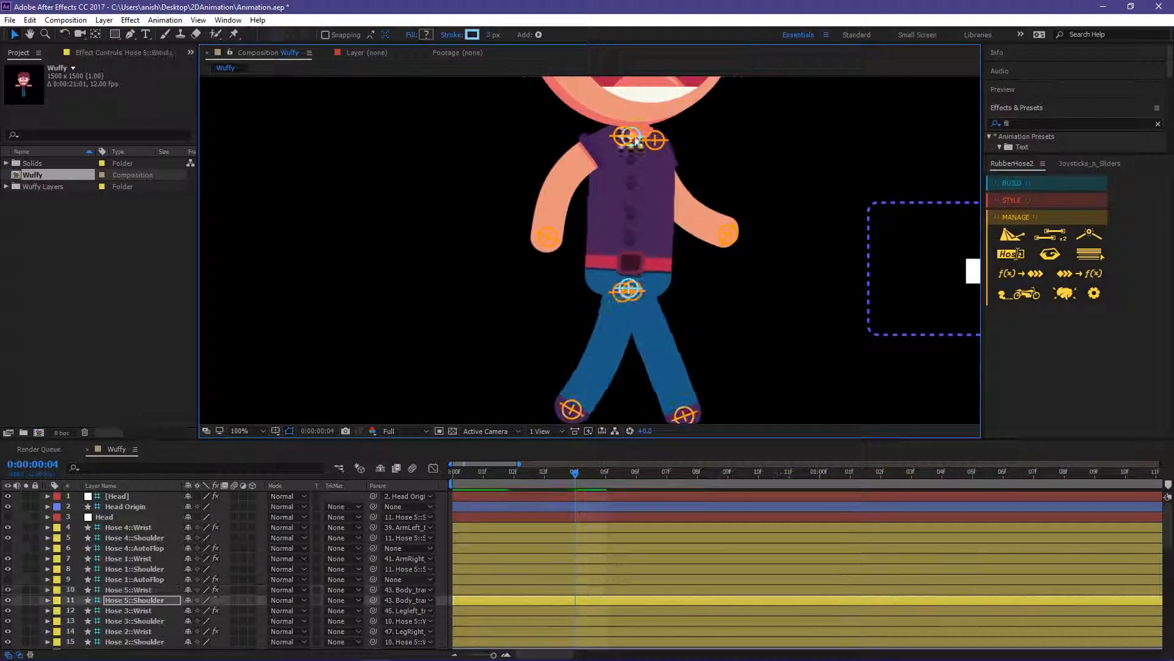
scroll(637, 140, "up", 3)
left_click(725, 340)
scroll(676, 302, "down", 2)
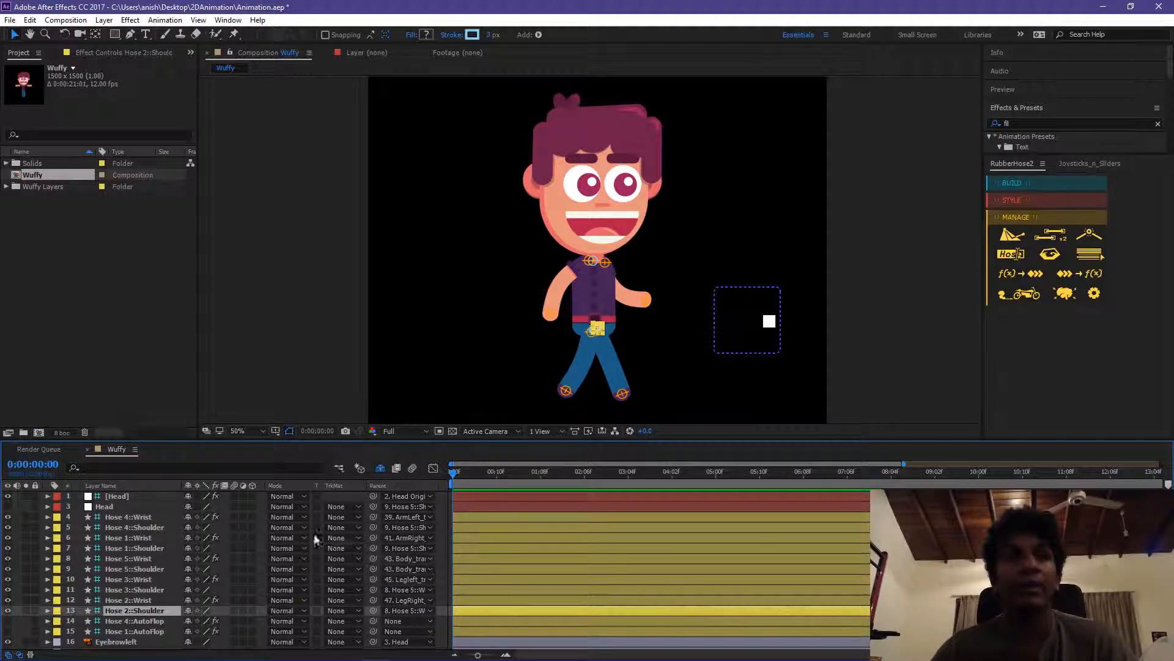
Set Position keyframes at frame 0 on all controller layers from [Head] to Hose 2::Shoulder
left_click(127, 495, "shift")
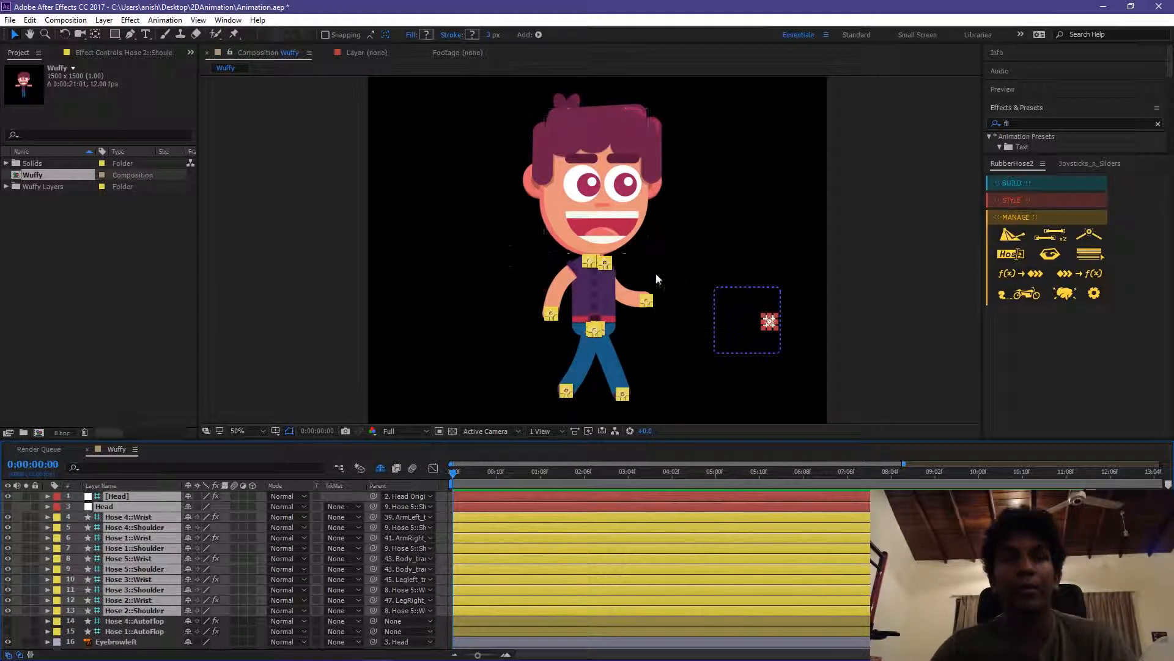
key("p")
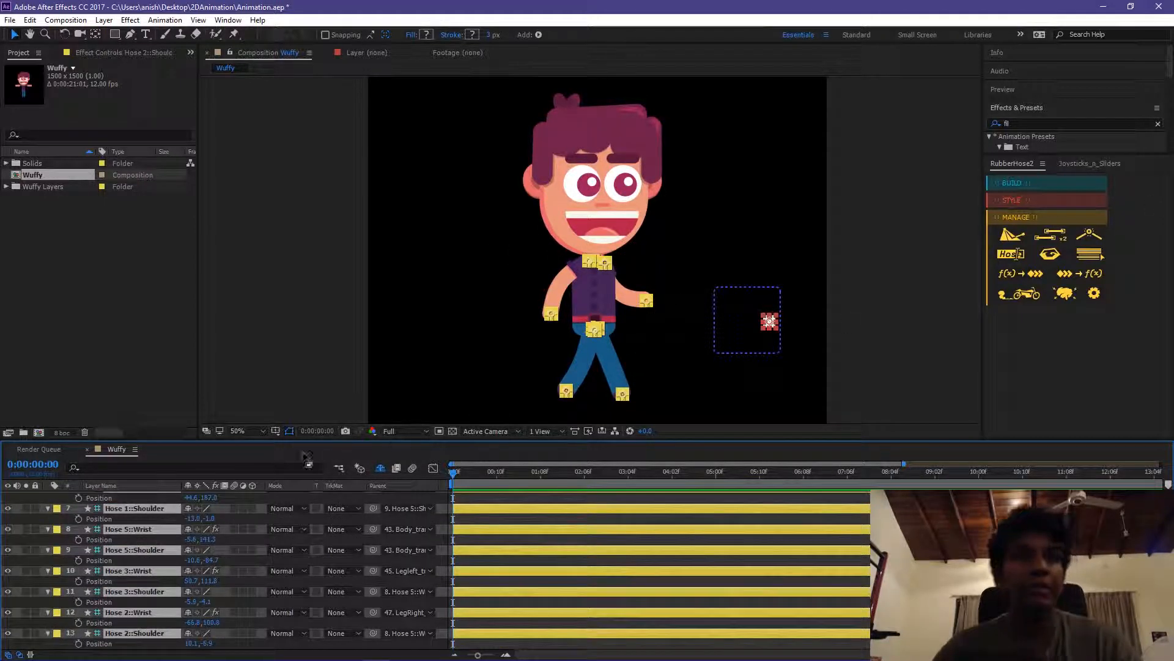
scroll(119, 549, "up", 5)
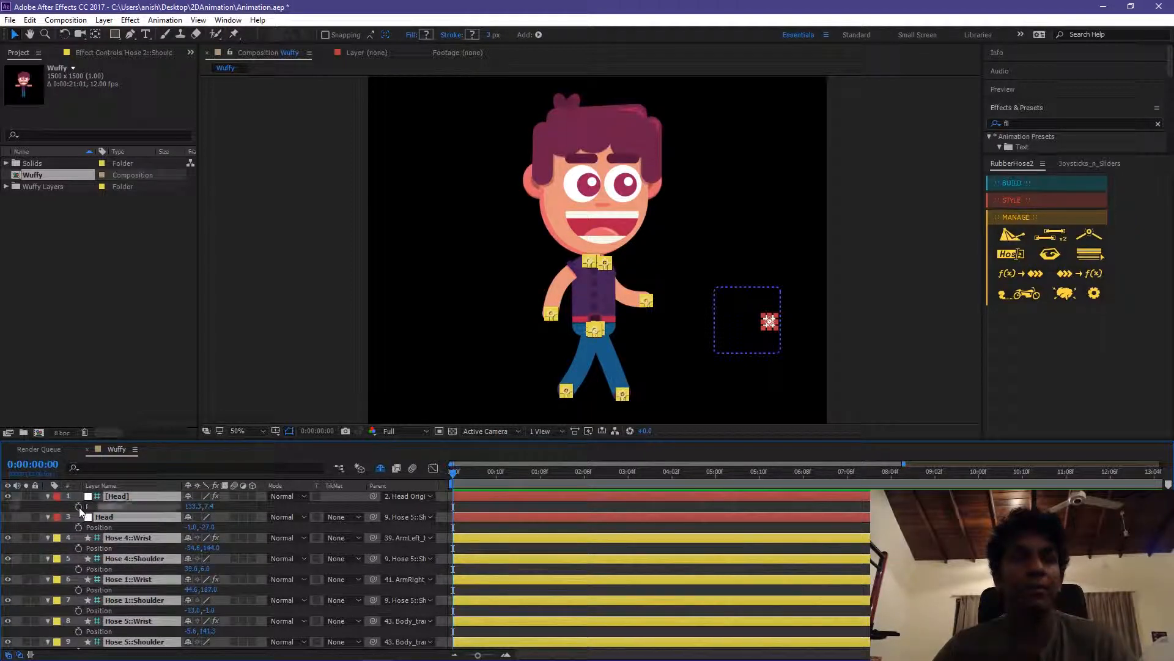
left_click(79, 507)
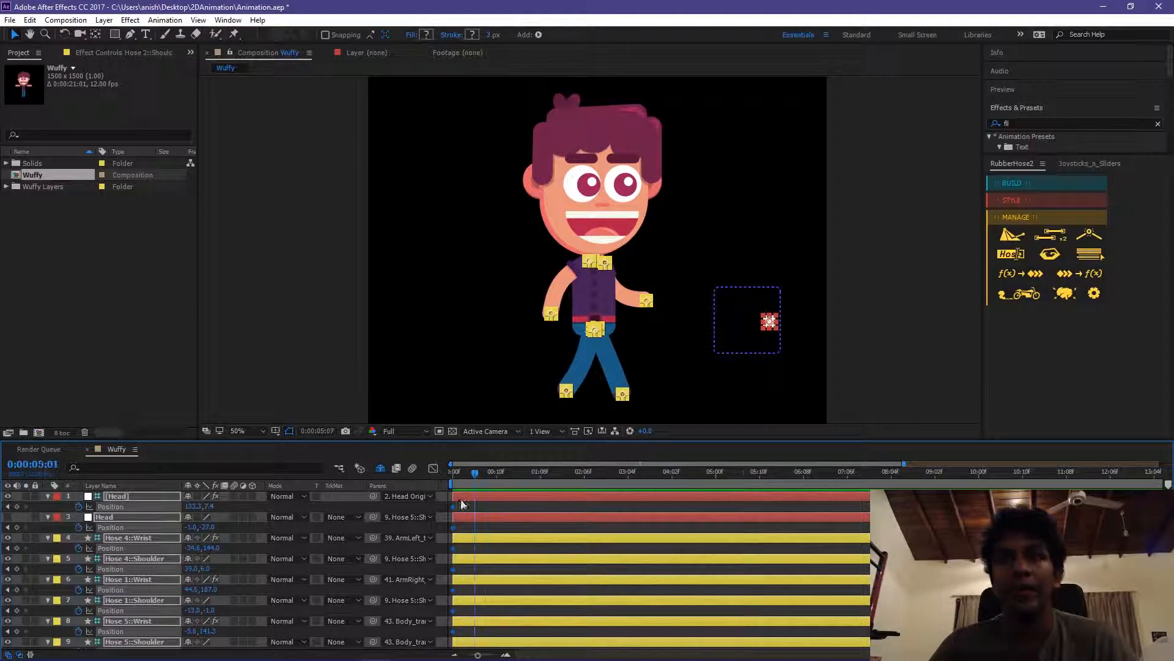
Try raising the Hose 4 wrist at frame 3 and scrub between the two arm positions
key("Page_Up")
key("Page_Up")
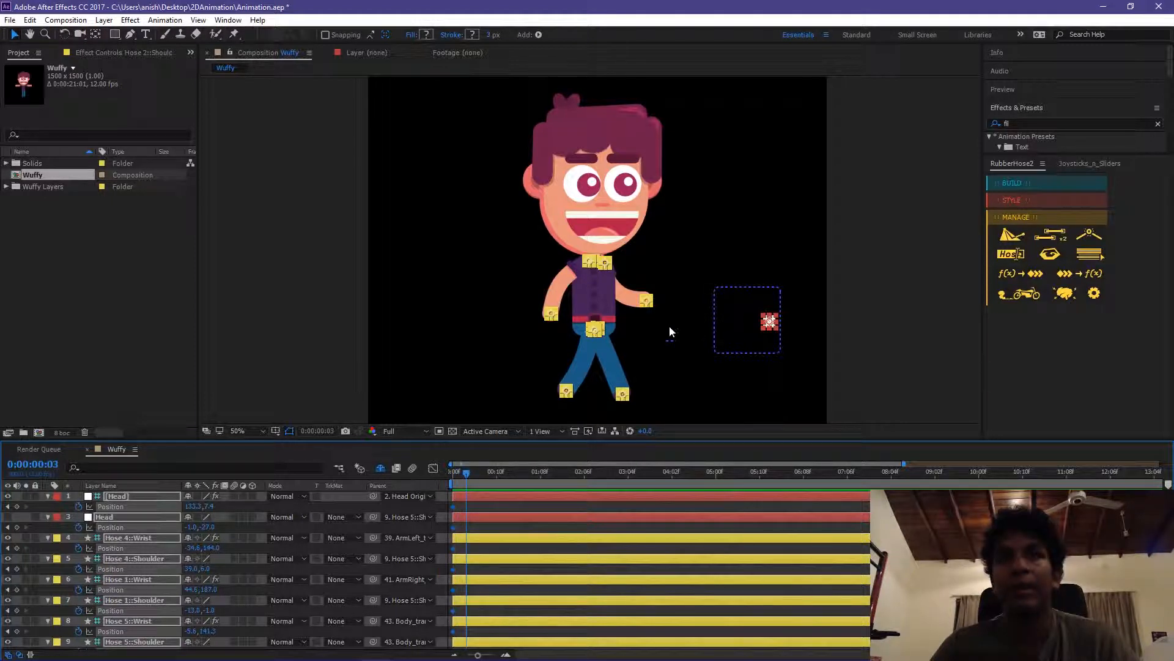
left_click(670, 331)
left_click_drag(645, 304, 647, 288)
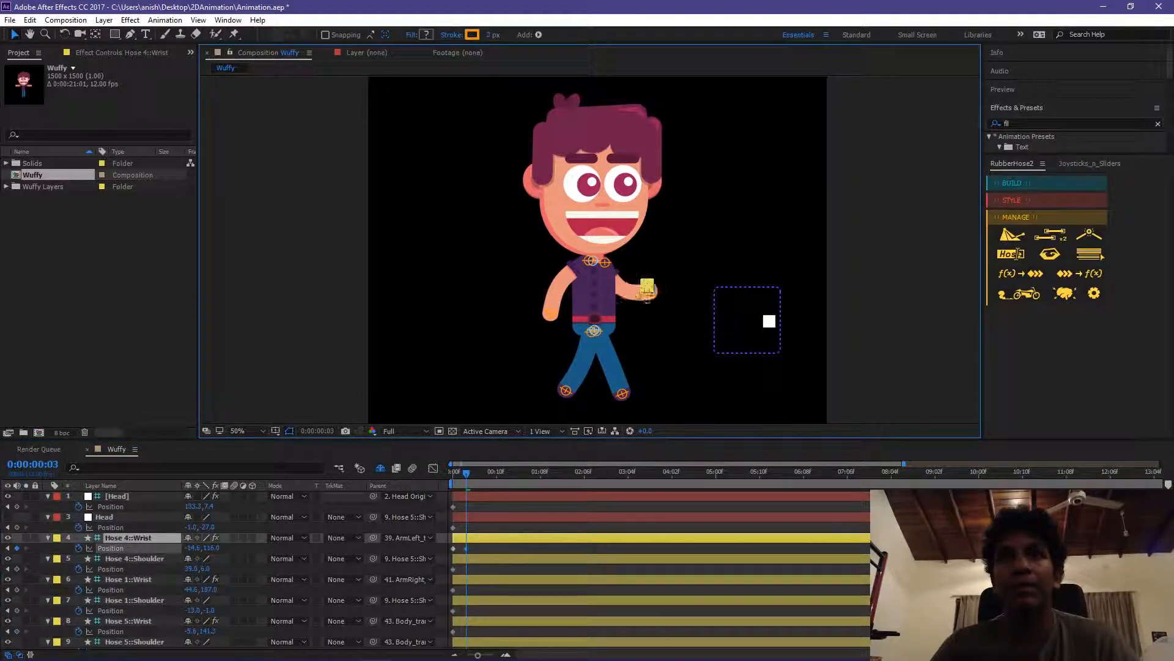
left_click_drag(456, 481, 438, 478)
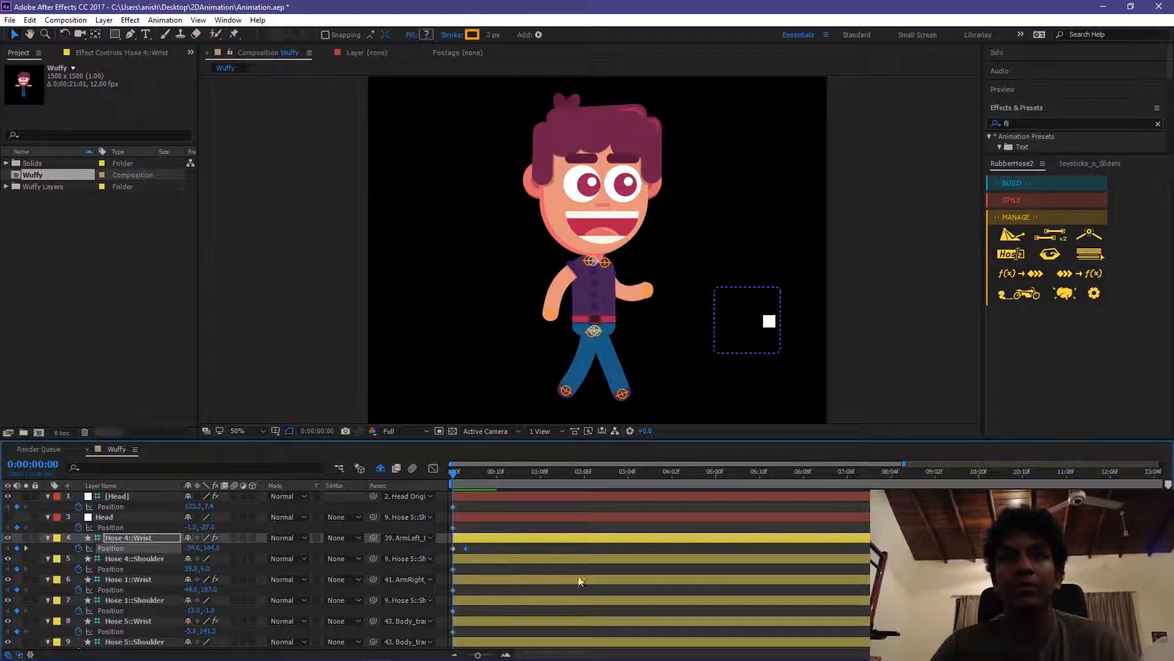
left_click(467, 475)
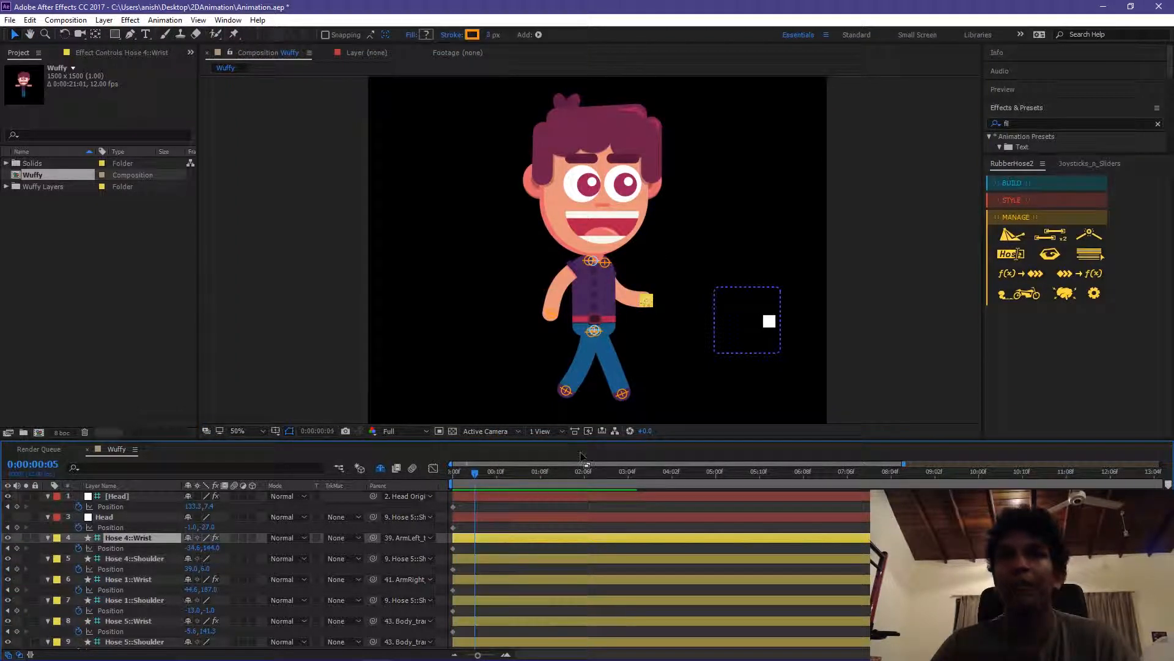
Keyframe the arm and foot controllers into the next walk poses at frames 5 and 11
scroll(600, 257, "up", 2)
left_click_drag(569, 392, 538, 361)
left_click_drag(508, 220, 558, 264)
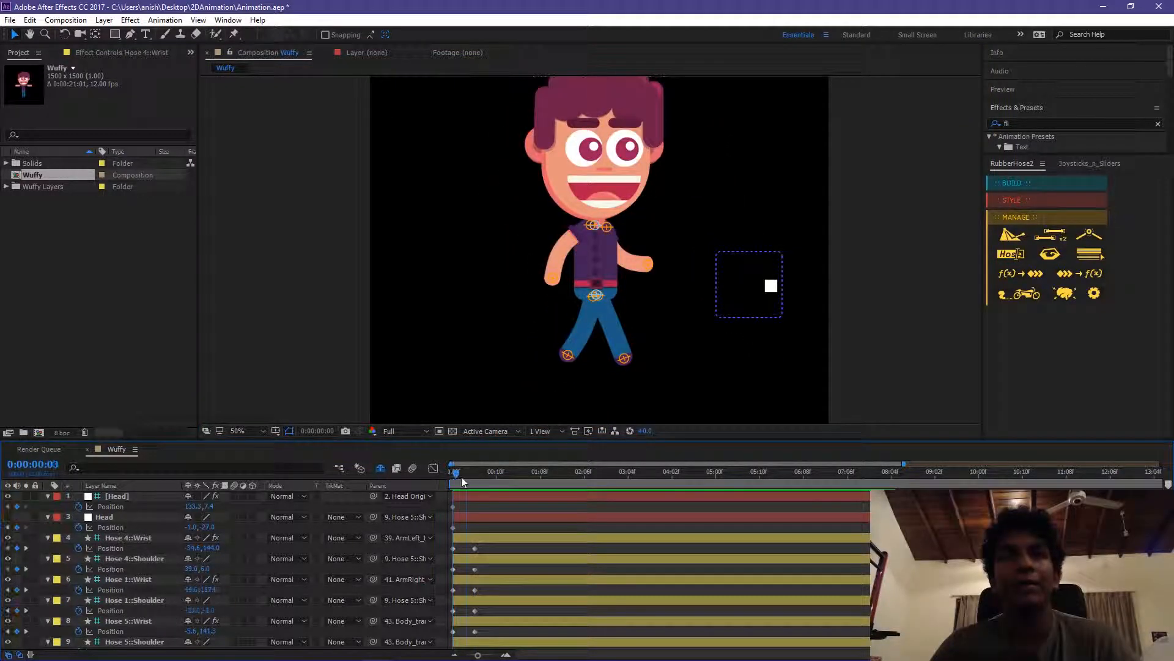
left_click_drag(461, 476, 501, 479)
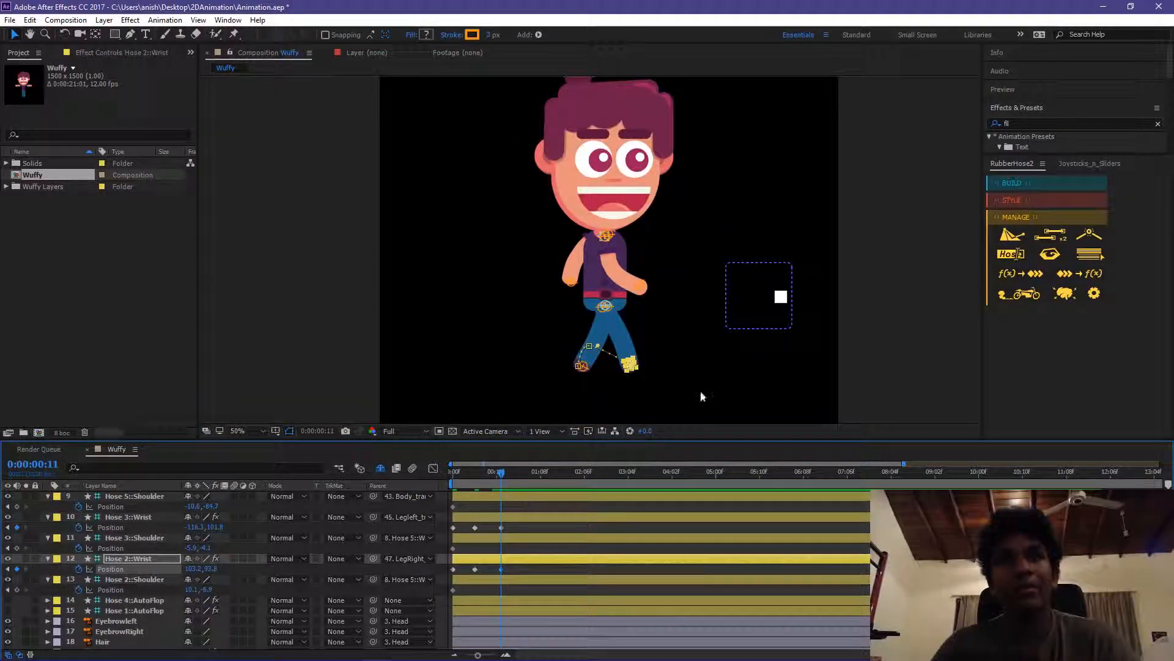
left_click(701, 396)
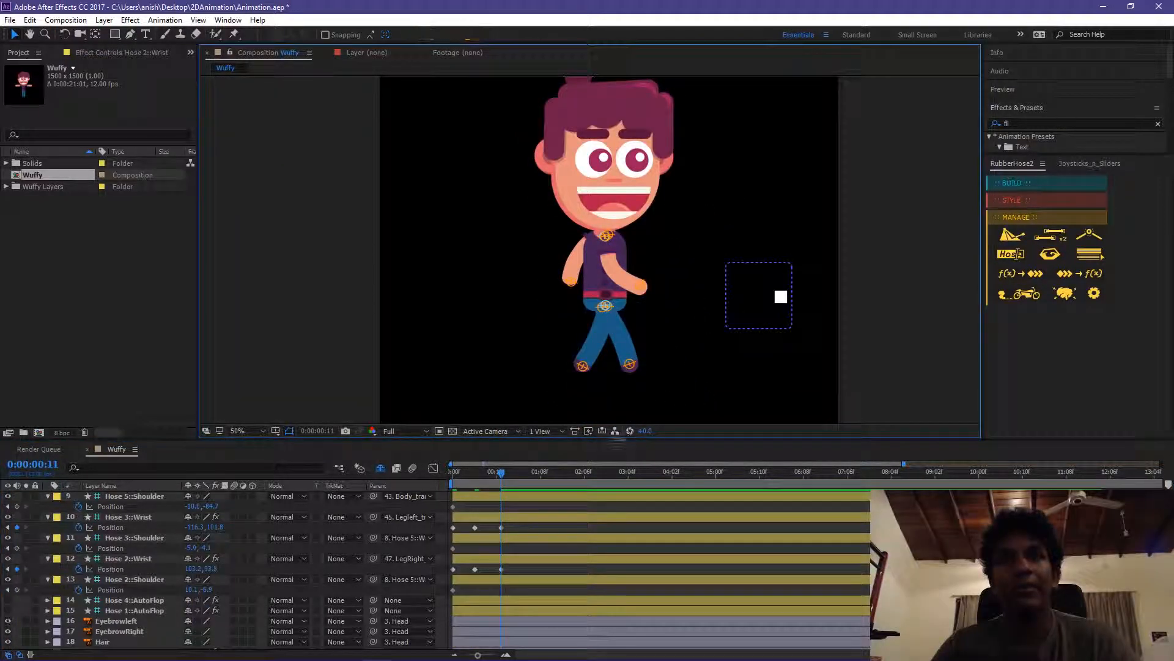
Keyframe the arm, hip and foot controllers in the second passing pose at 0:00:01:04
left_click_drag(516, 474, 524, 474)
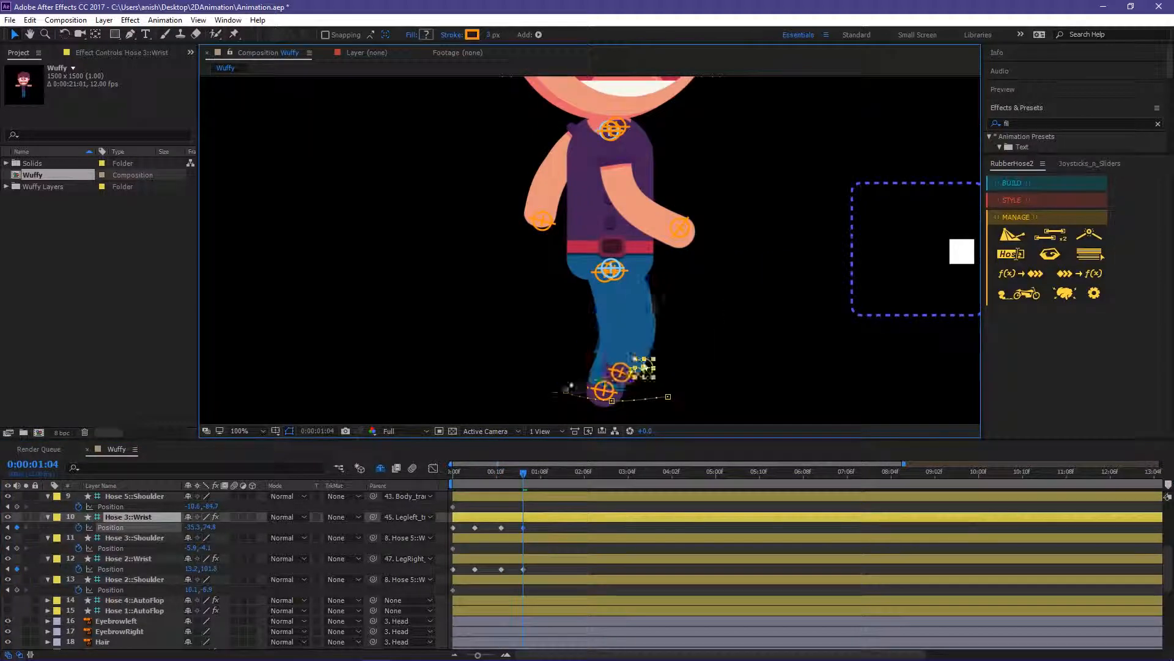
left_click(710, 340)
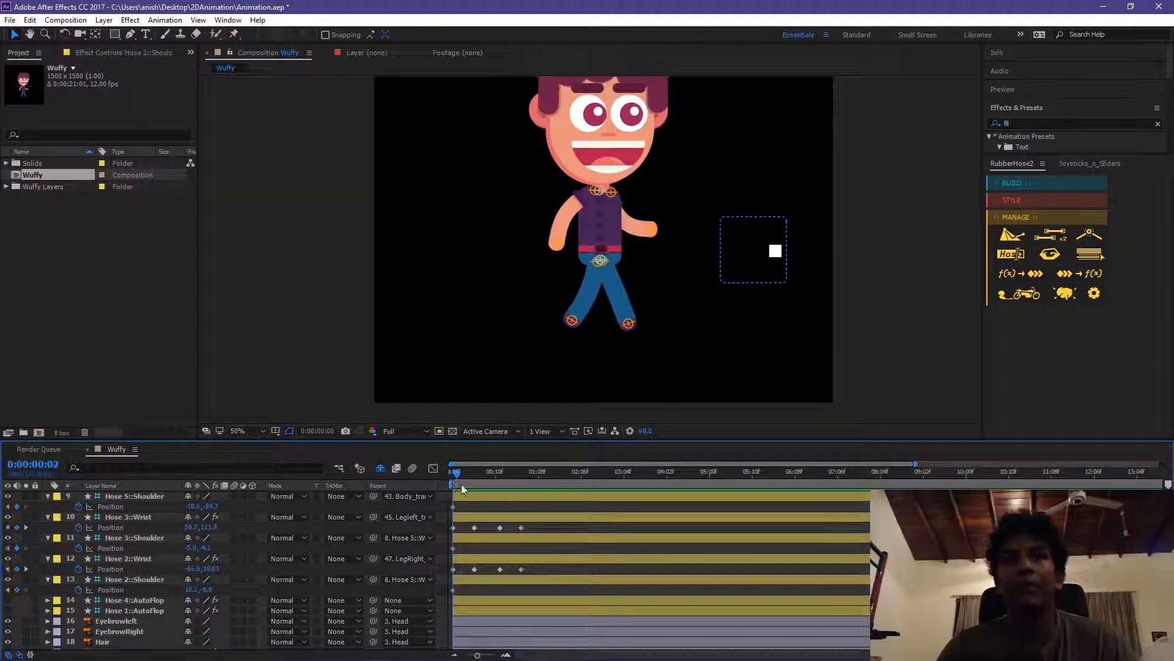
Copy the frame 0 Position keyframes of all controller layers to 0:00:01:10 to close the walk loop
left_click_drag(462, 488, 428, 488)
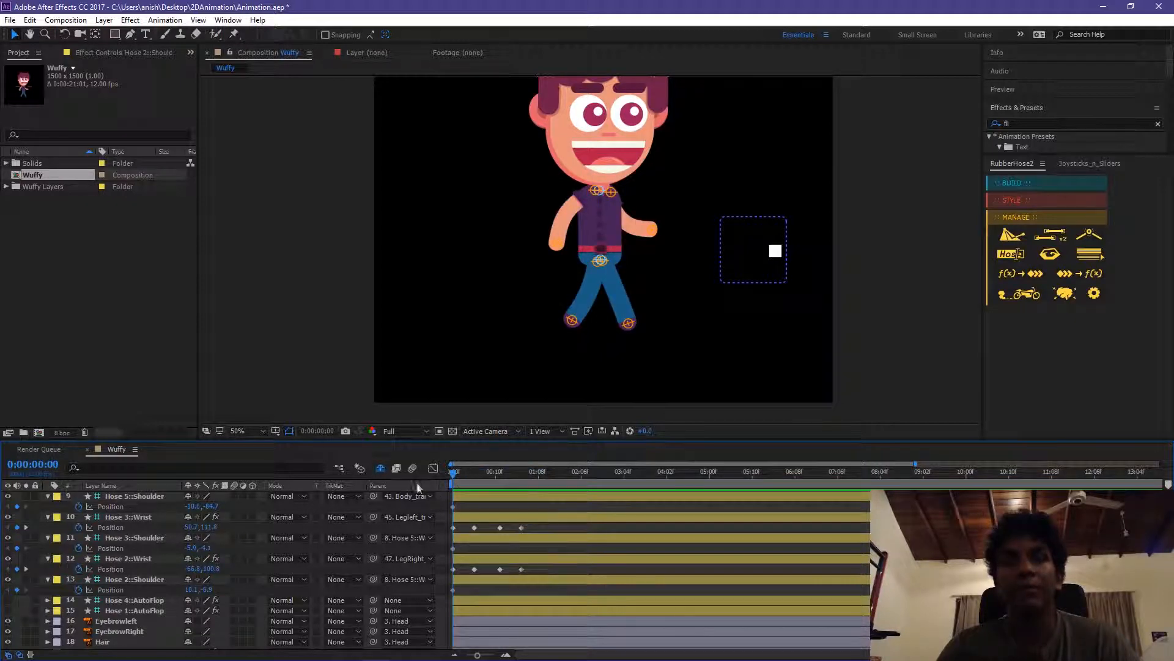
left_click_drag(464, 593, 408, 350)
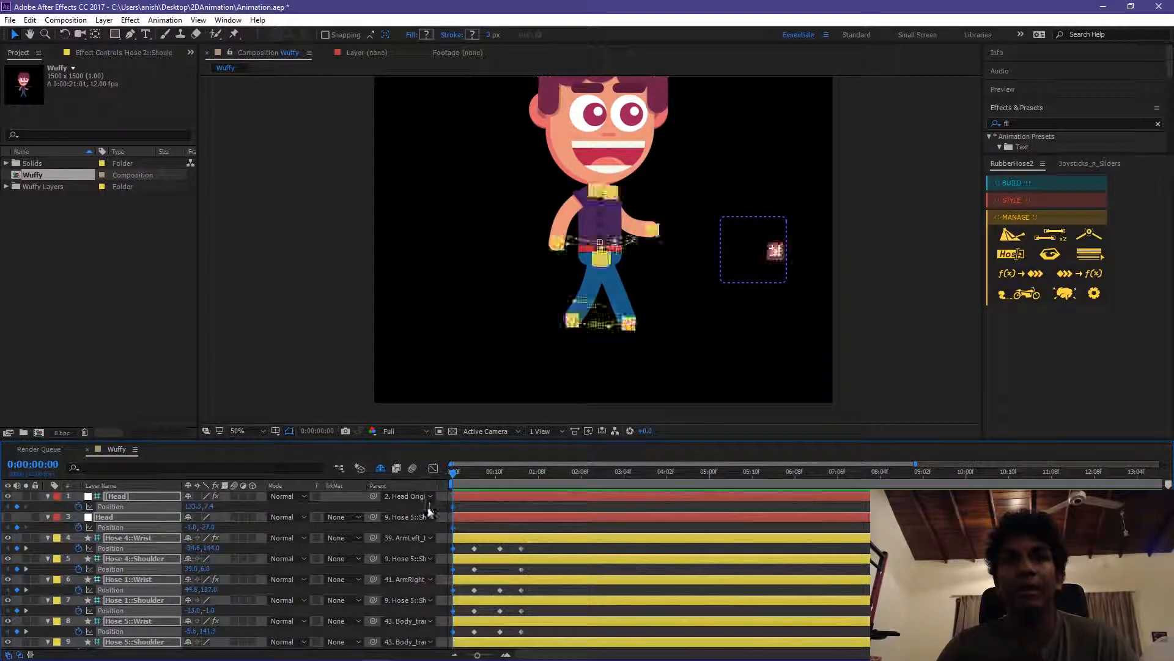
left_click_drag(455, 511, 459, 511)
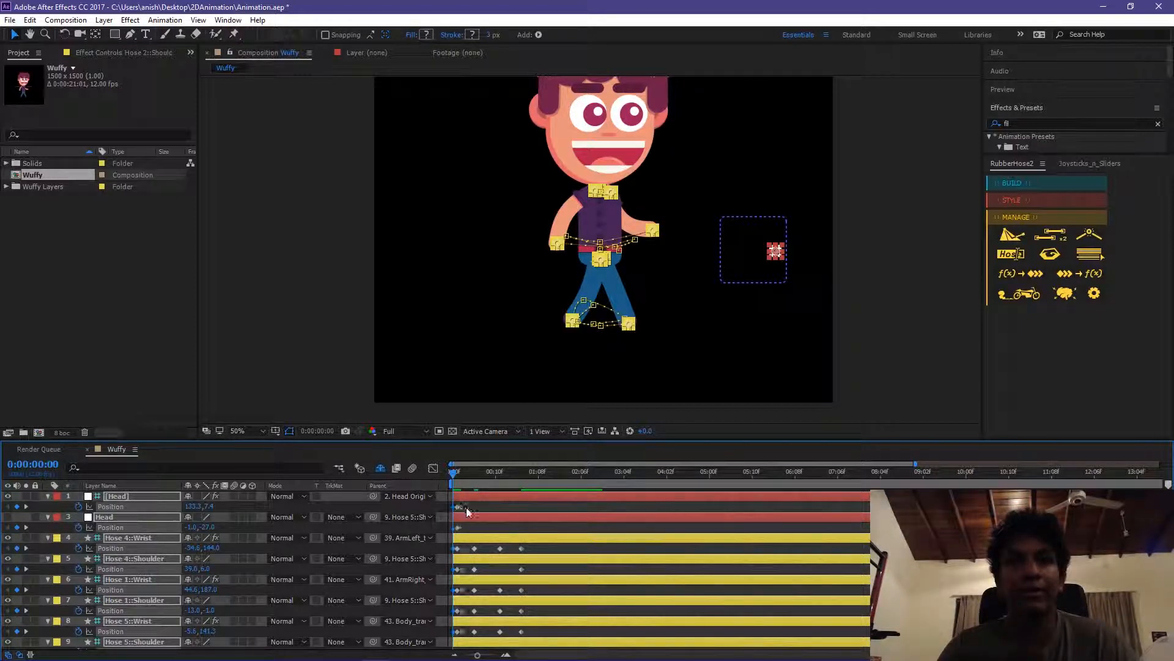
left_click_drag(467, 511, 538, 510)
left_click_drag(465, 502, 464, 614)
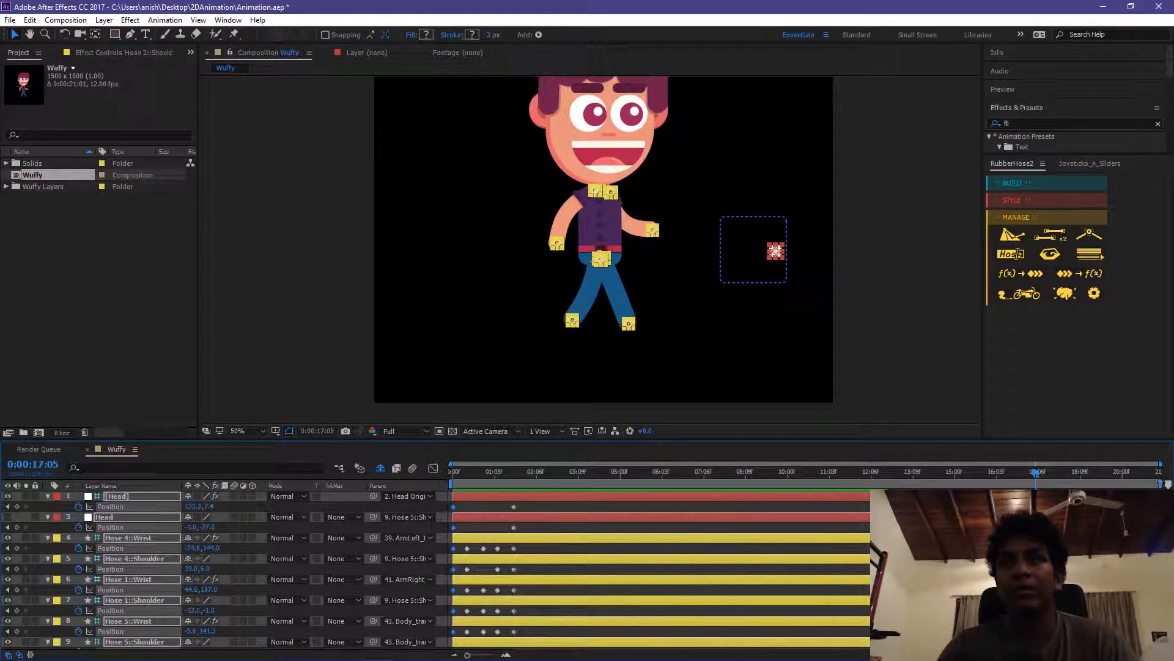
Shorten the work area to end at the last walk keyframes and play back the cycle
left_click_drag(1160, 483, 533, 506)
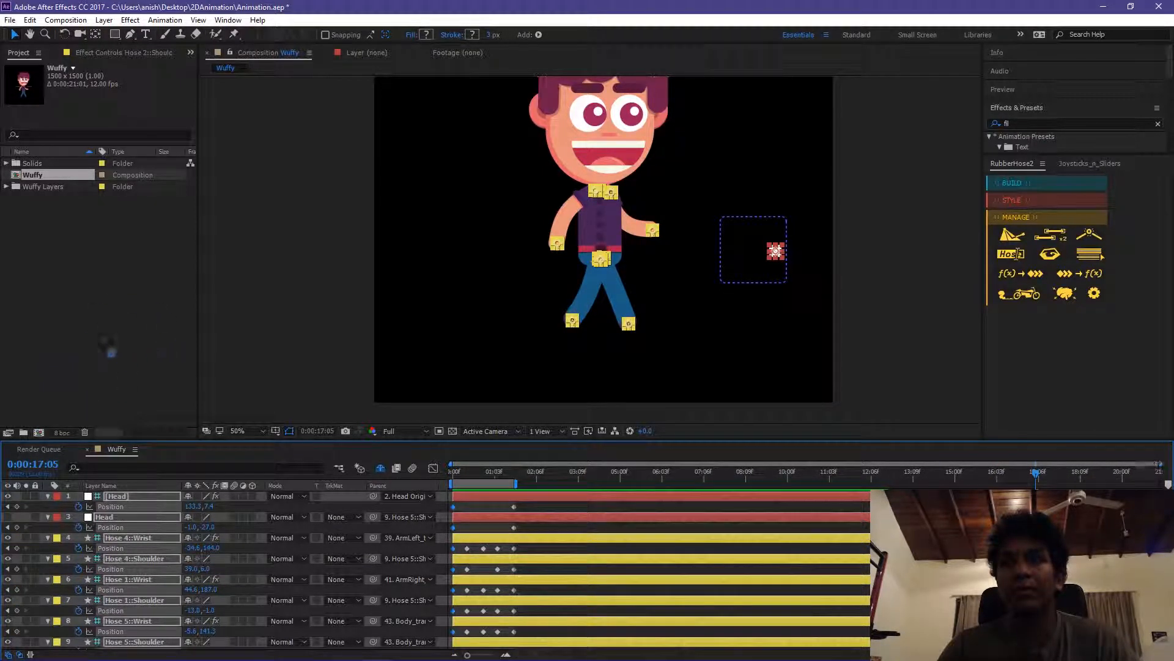
key("equal")
key("space")
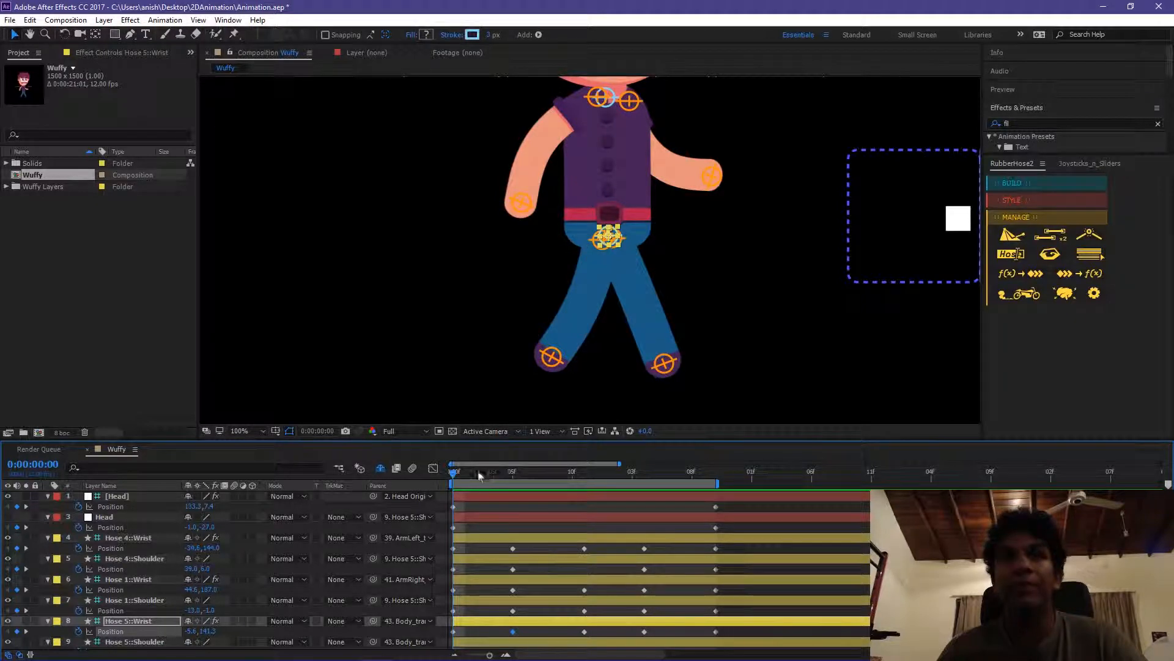
Apply Easy Ease to all Hose 5::Wrist Position keyframes and preview the hip motion
left_click_drag(483, 472, 501, 473)
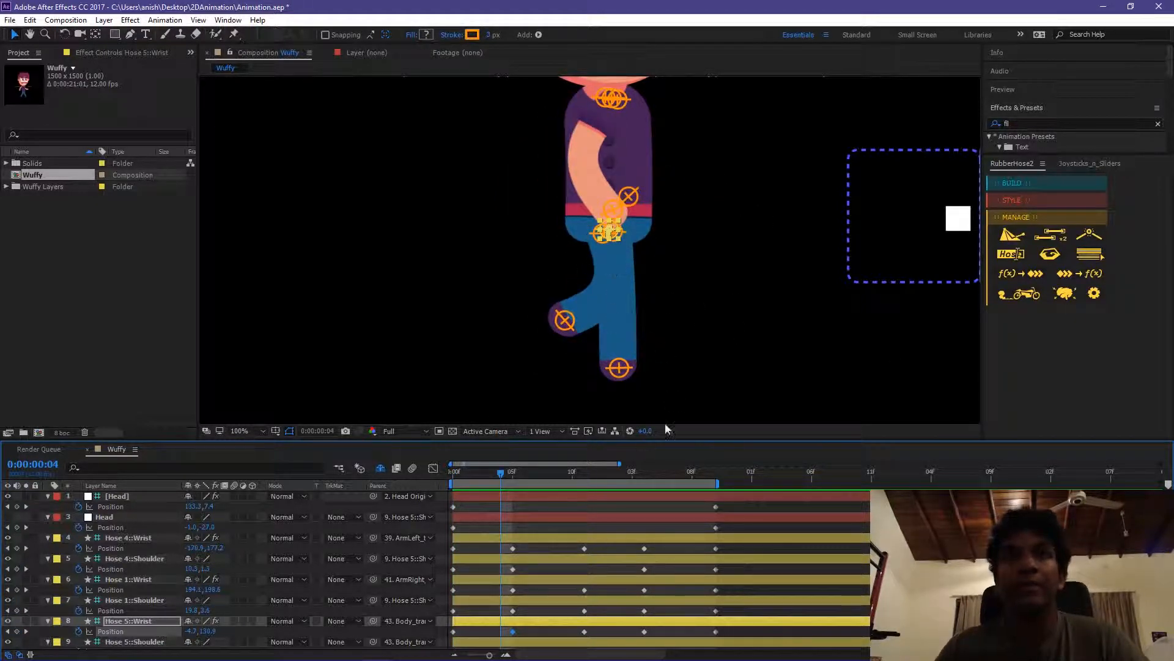
left_click_drag(516, 472, 703, 480)
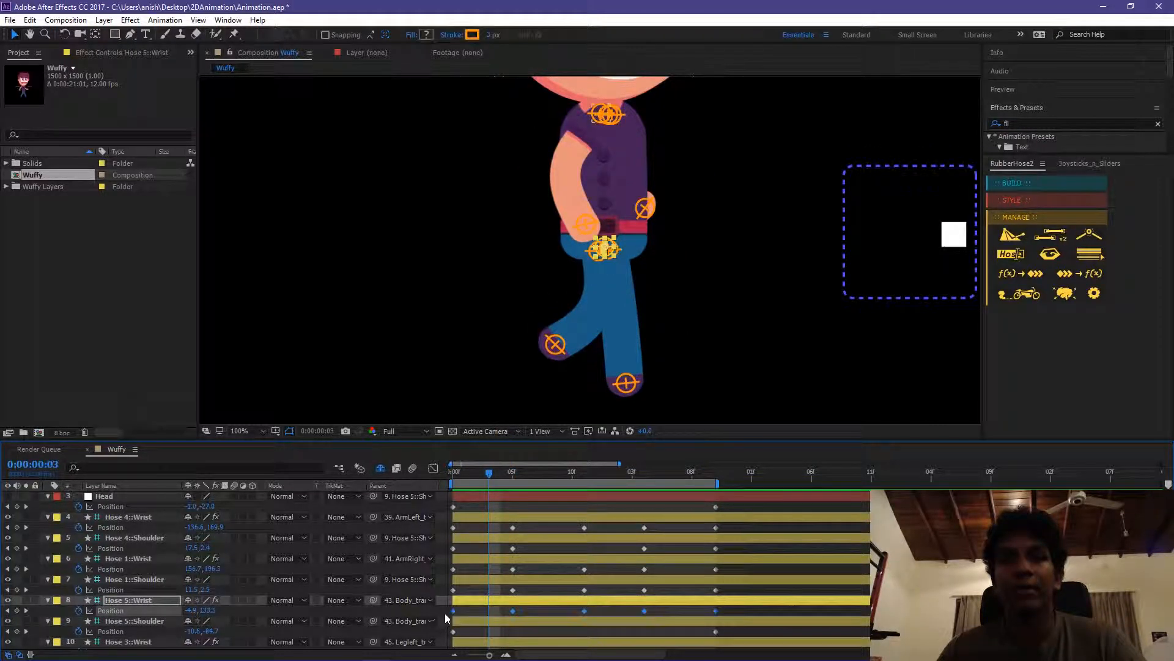
right_click(452, 611)
mouse_move(513, 602)
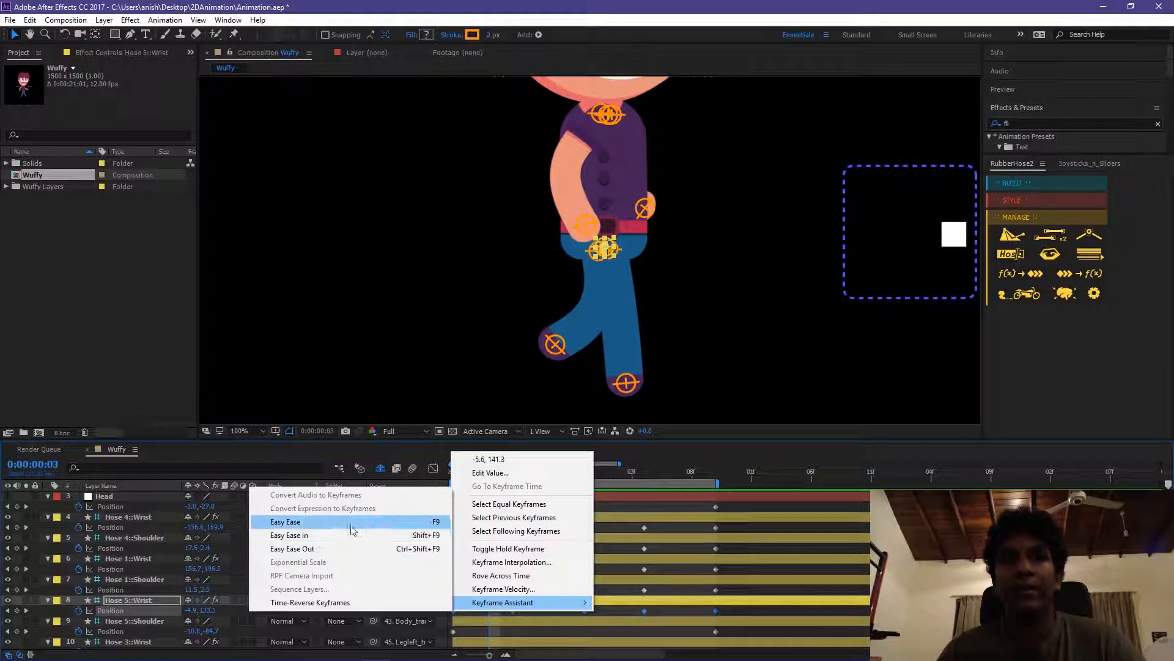
left_click(351, 529)
left_click(497, 471)
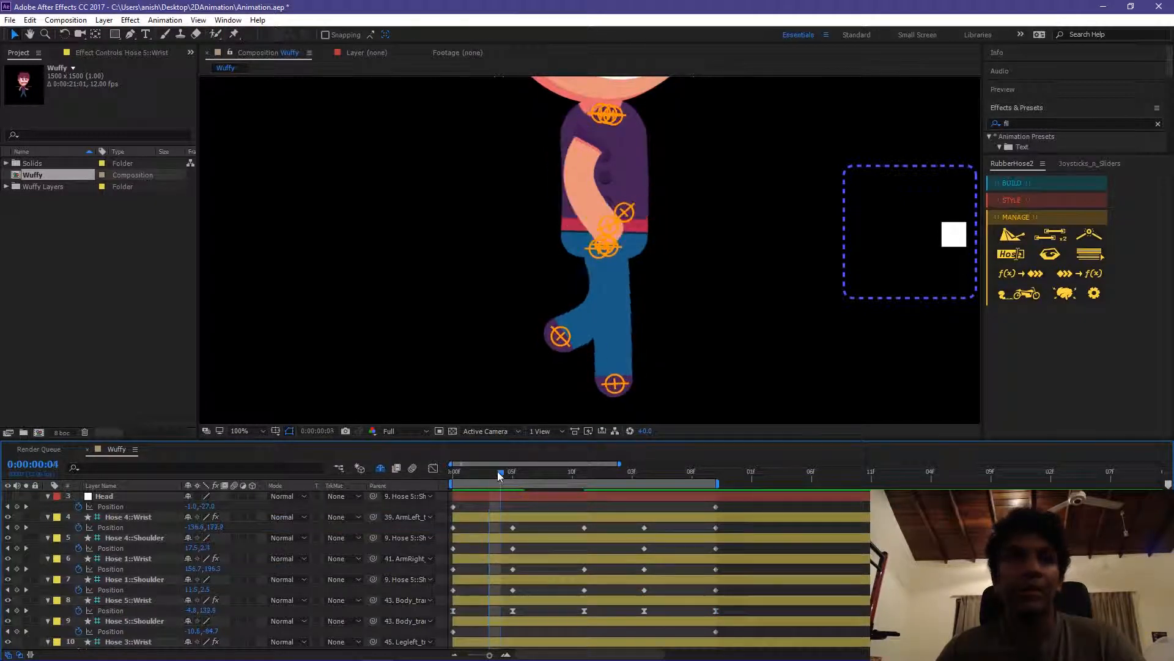
key("space")
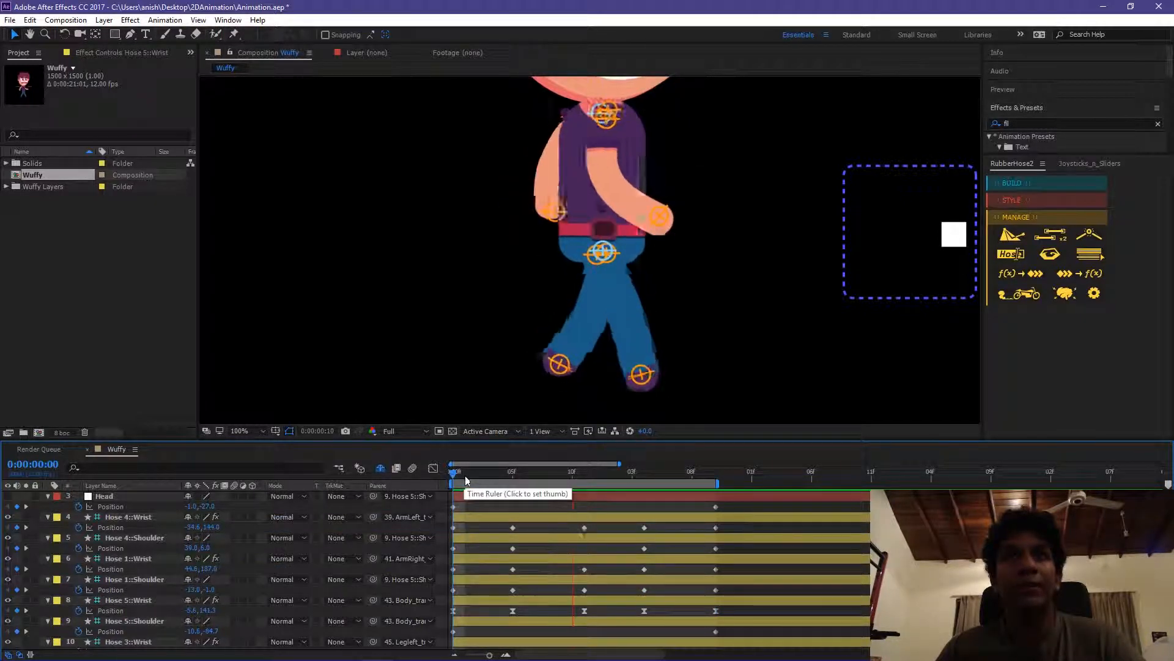
Shift the Hose 5::Wrist hip controller slightly to the left at frame 5 and preview the walk
left_click(513, 472)
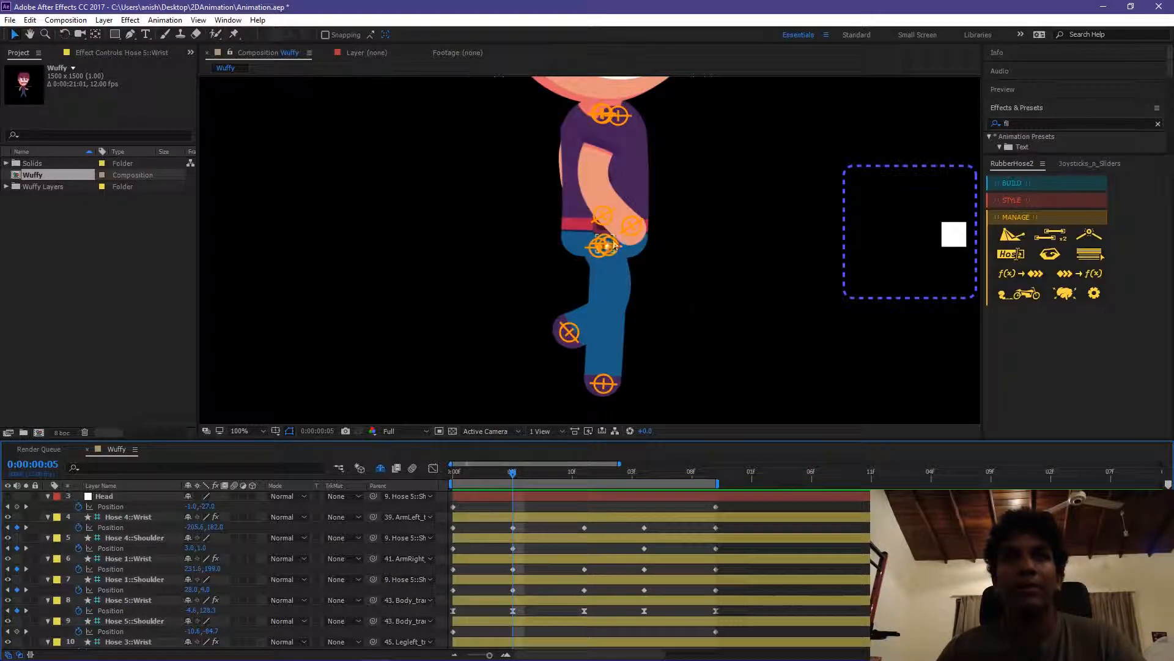
left_click(608, 246)
key("space")
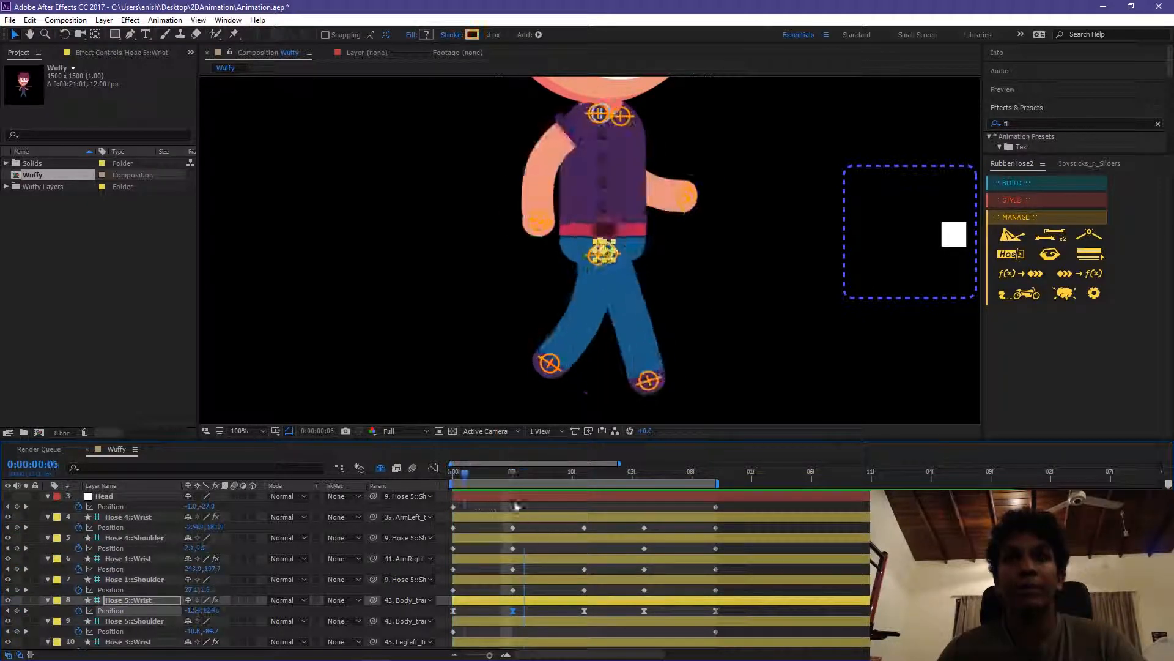
key("space")
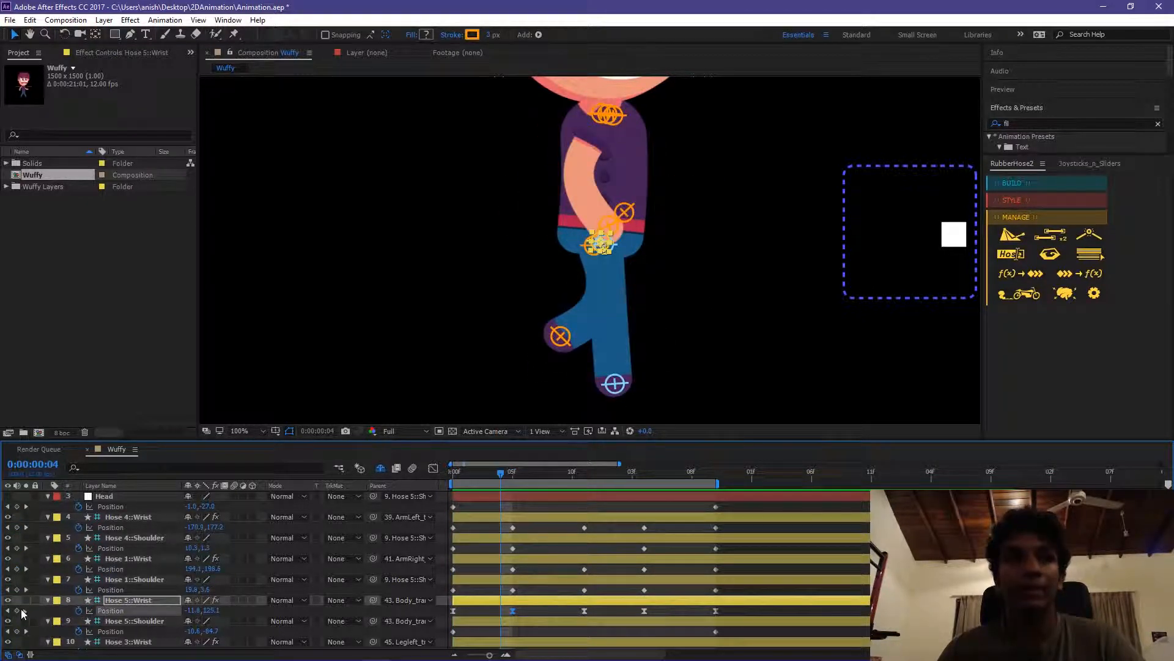
Add Hose 5::Wrist Position keyframes at frames 3 and 7 that hold the hip close to its frame 5 pose
left_click_drag(490, 612, 475, 611)
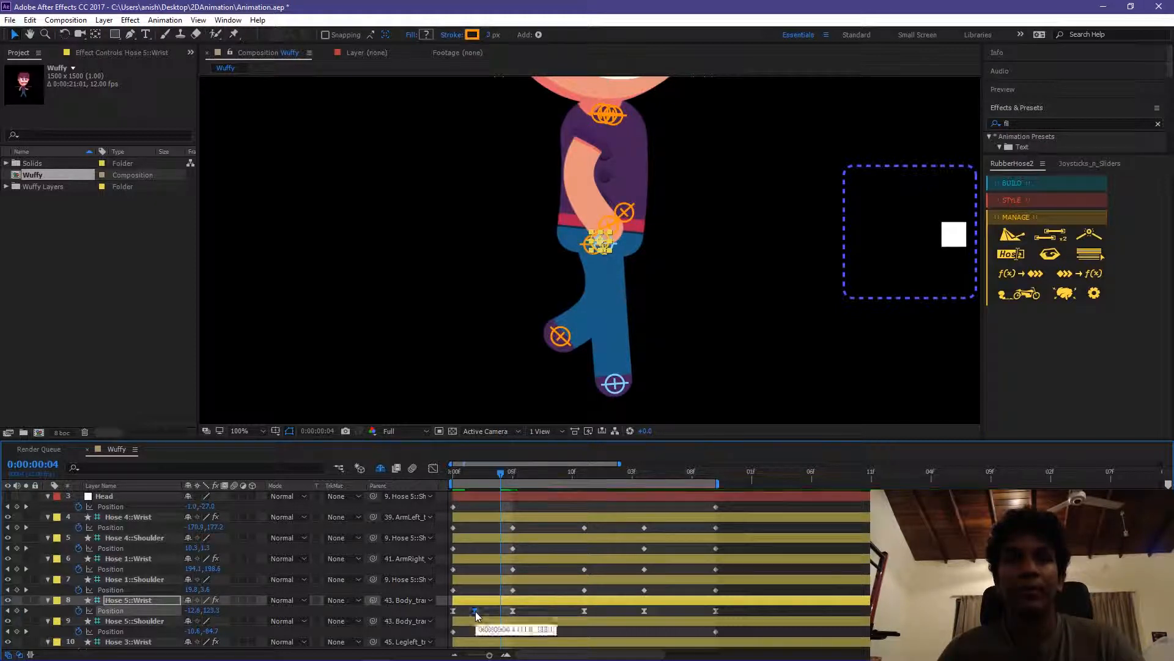
left_click_drag(528, 472, 524, 476)
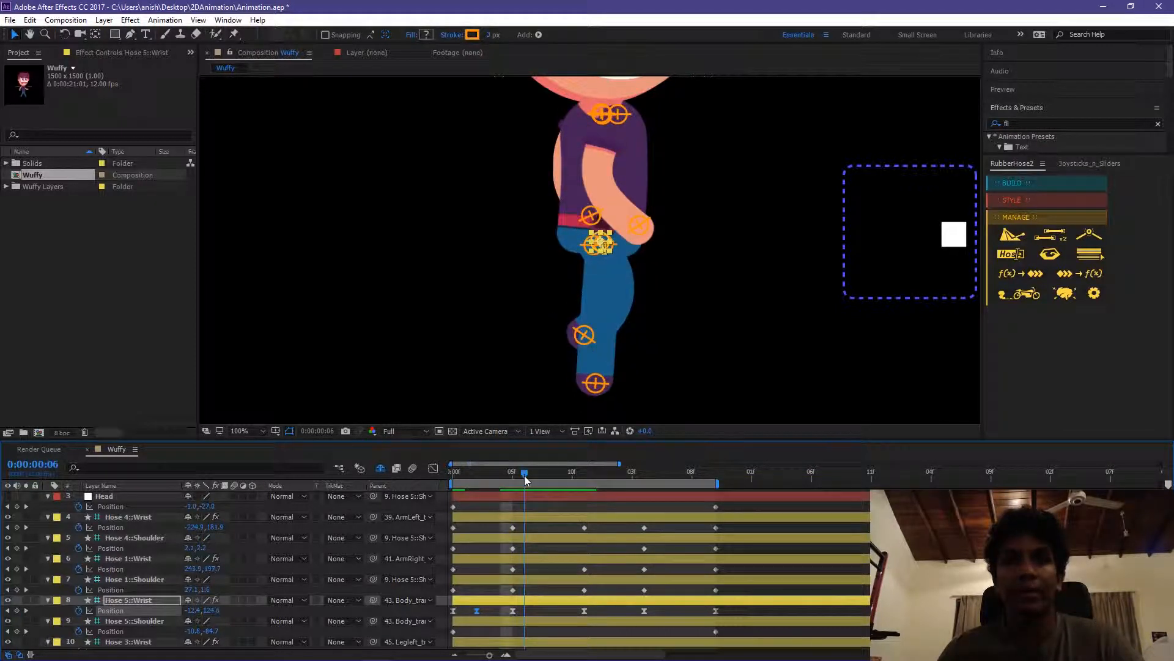
key("alt+shift+p")
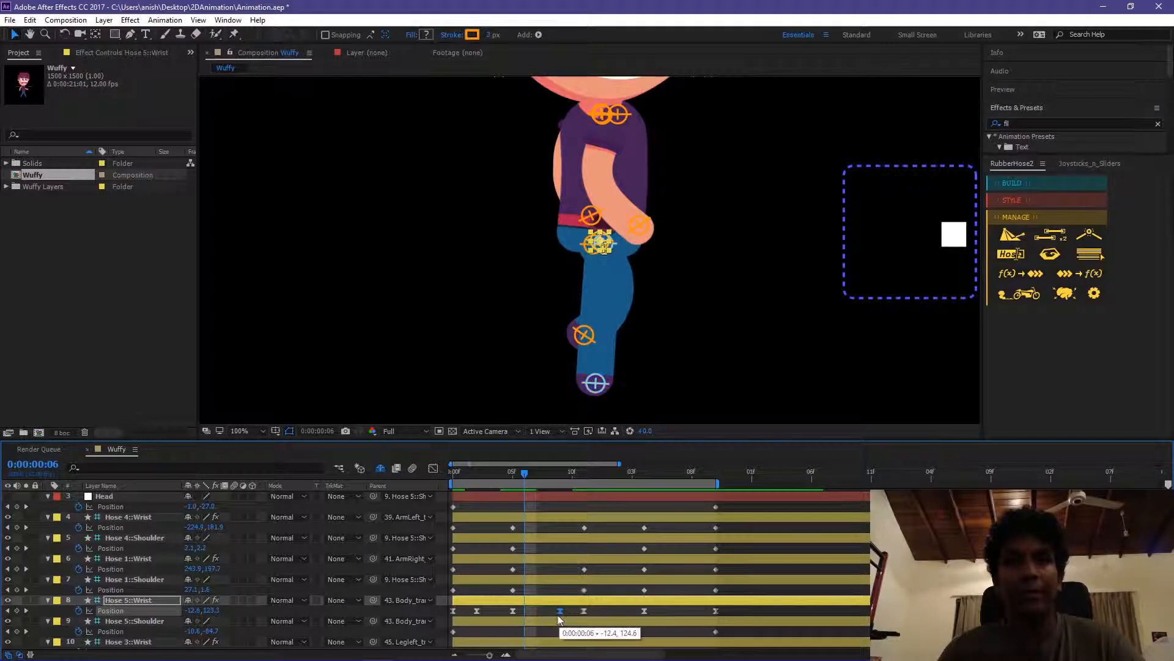
key("space")
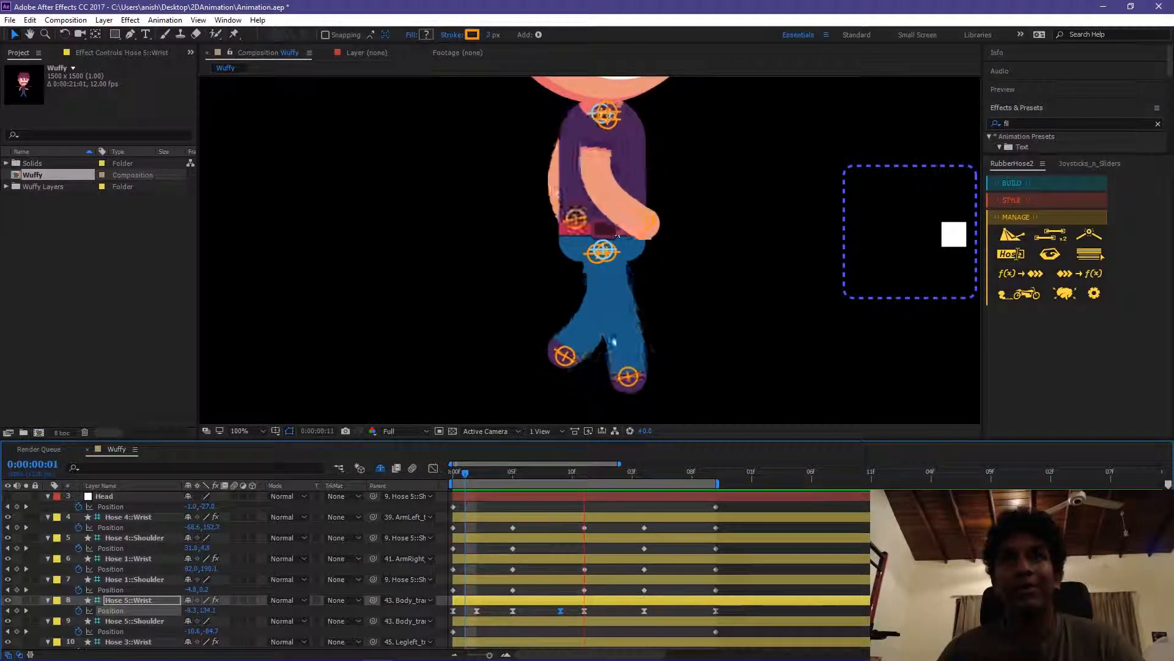
left_click_drag(475, 610, 536, 611)
key("space")
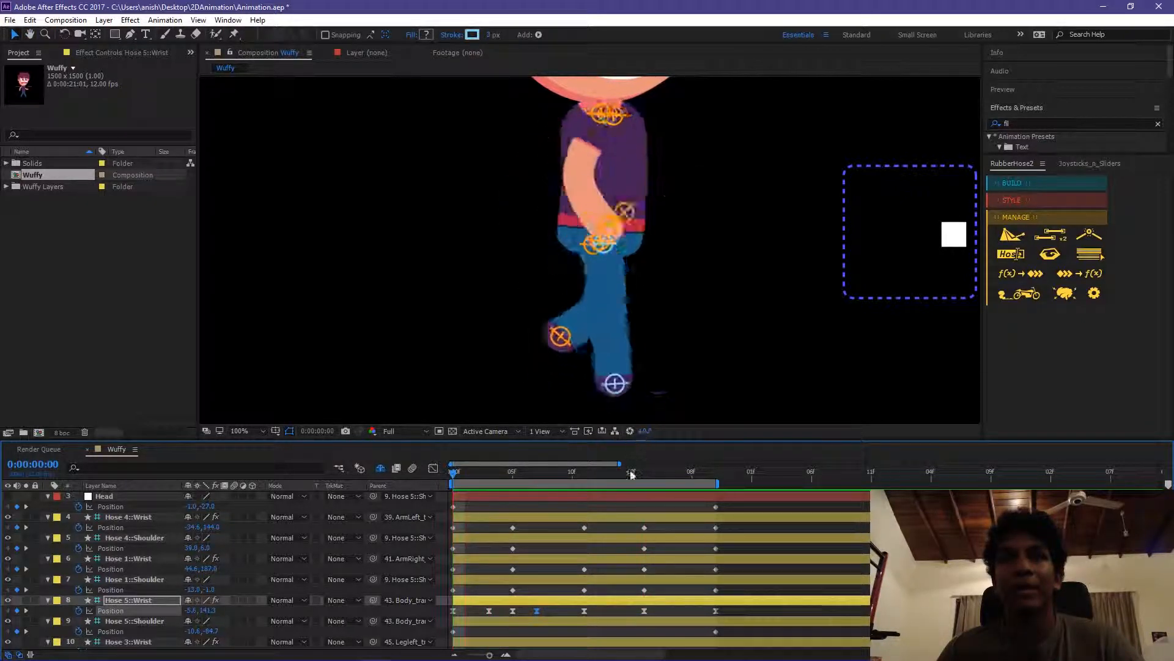
Add matching Hose 5::Wrist Position keyframes at 0:00:01:02 and 0:00:01:06 around the second passing pose and play the cycle
left_click(634, 471)
mouse_move(639, 472)
left_mouse_down()
mouse_move(648, 479)
mouse_move(631, 482)
left_mouse_up()
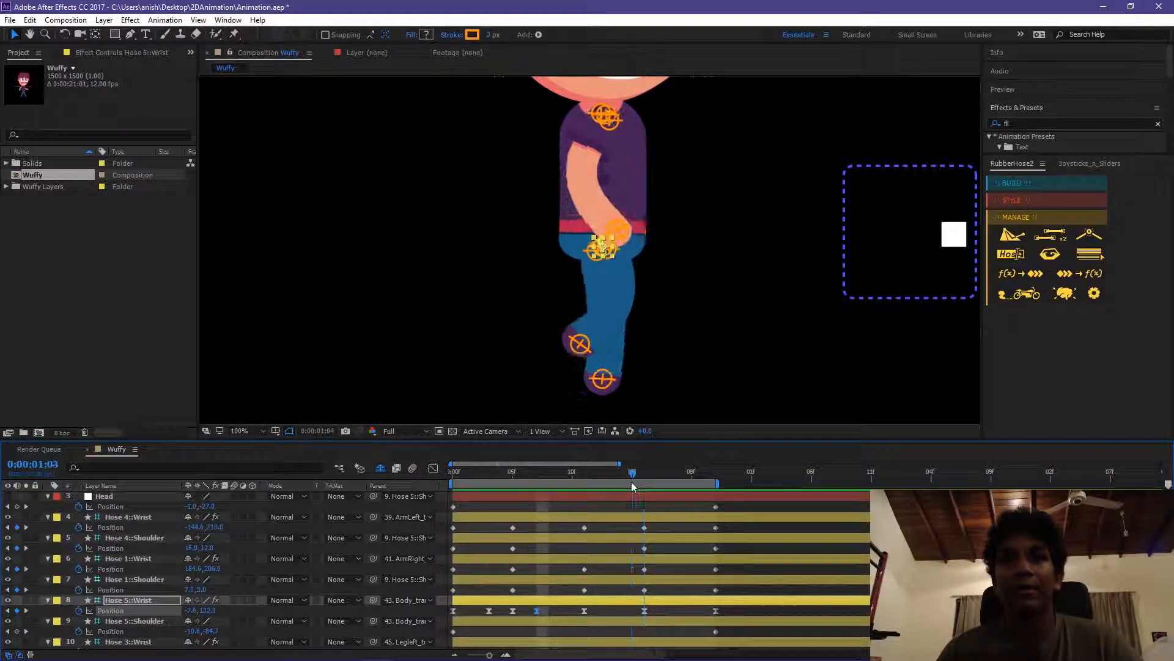
key("ctrl+c")
key("ctrl+v")
left_click_drag(633, 611, 620, 611)
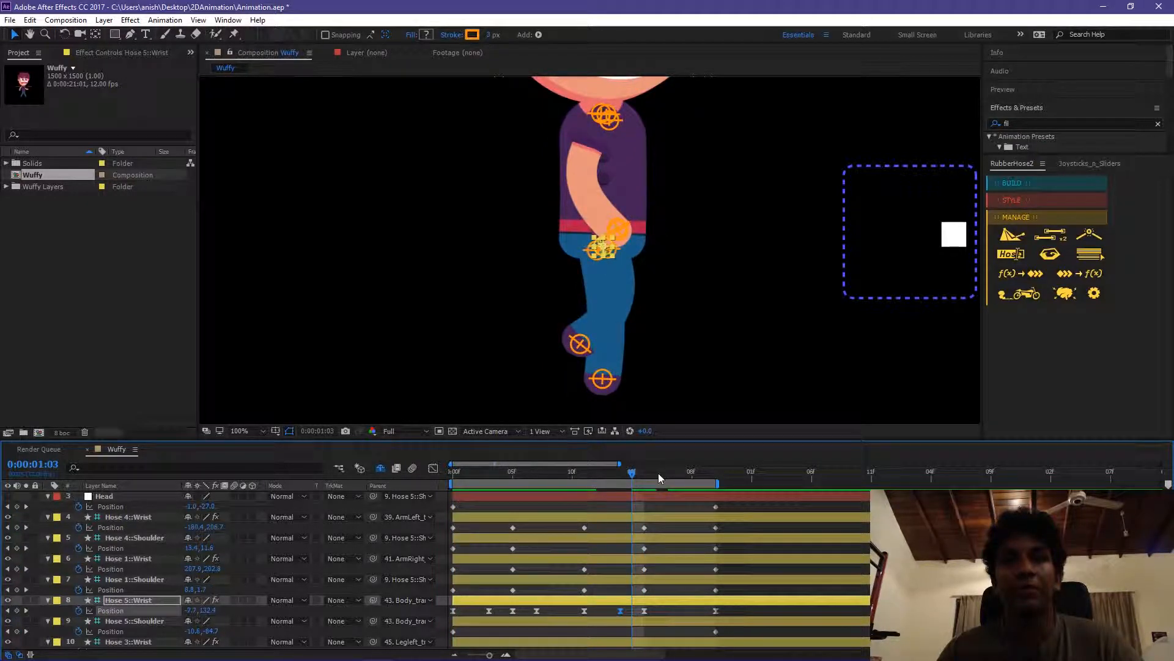
left_click(657, 473)
left_click(17, 610)
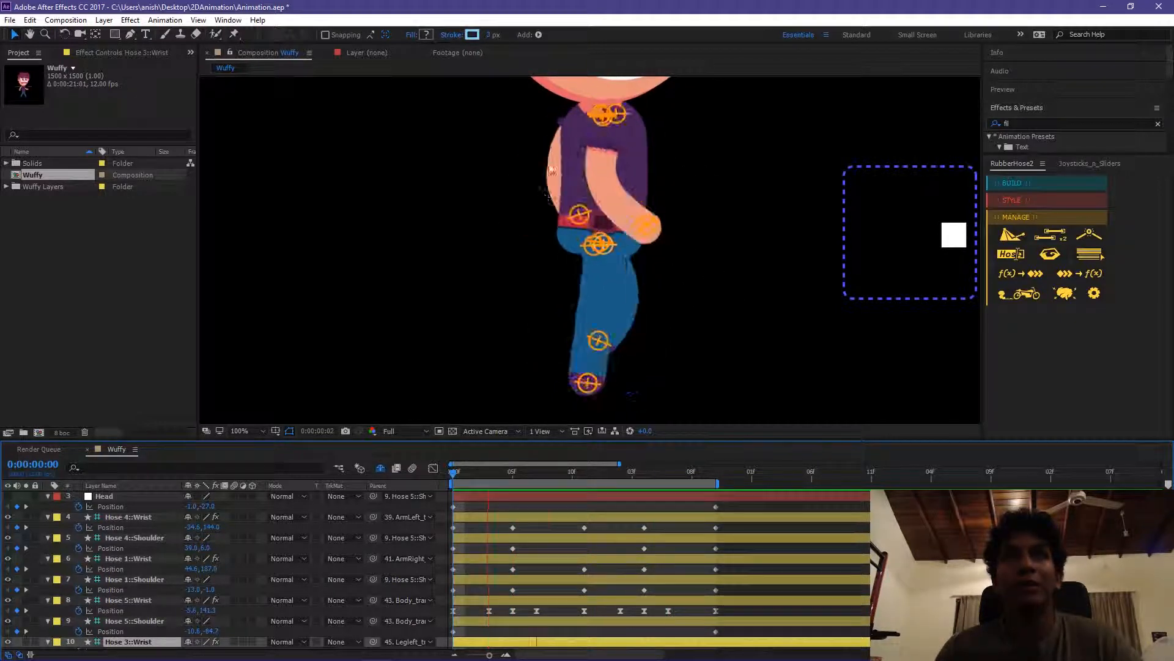
key("space")
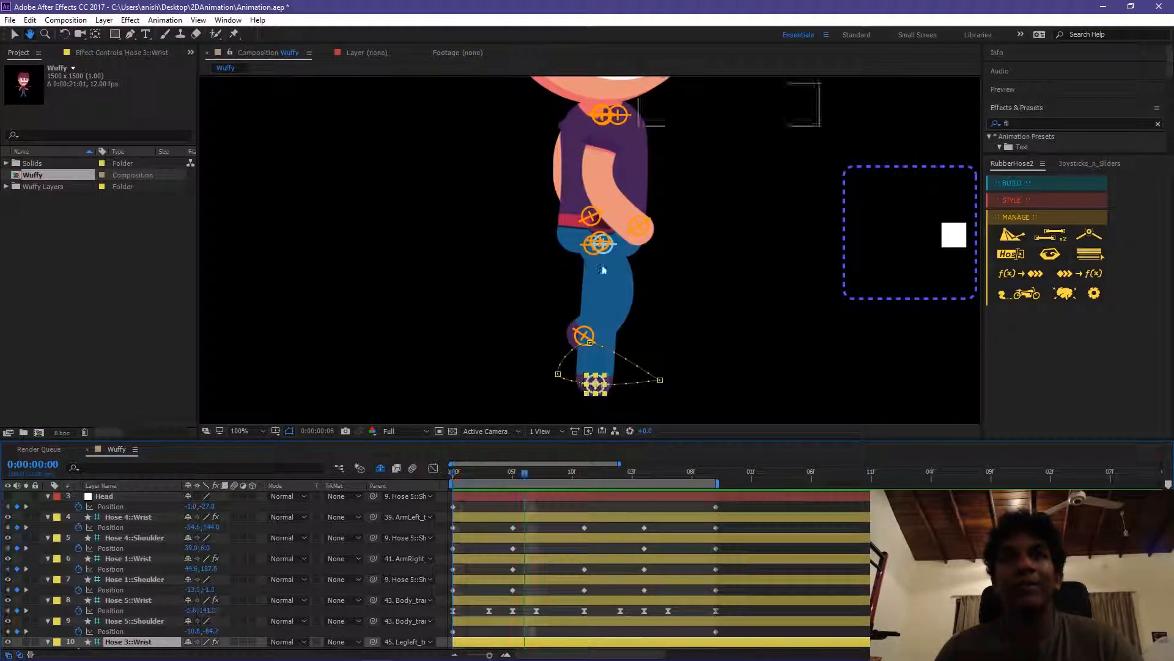
key("space")
key("space")
Lean the torso by moving the Hose 5::Shoulder controller to the left at frames 0, 11 and 0:00:01:10
left_click(589, 112)
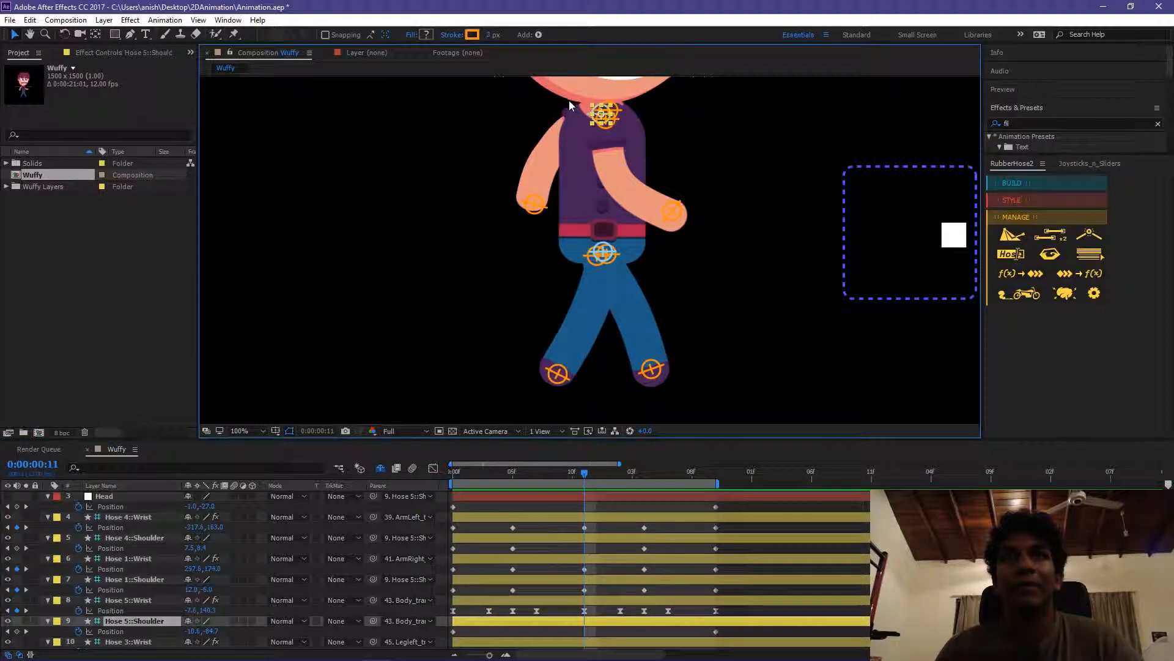
left_click_drag(599, 112, 566, 106)
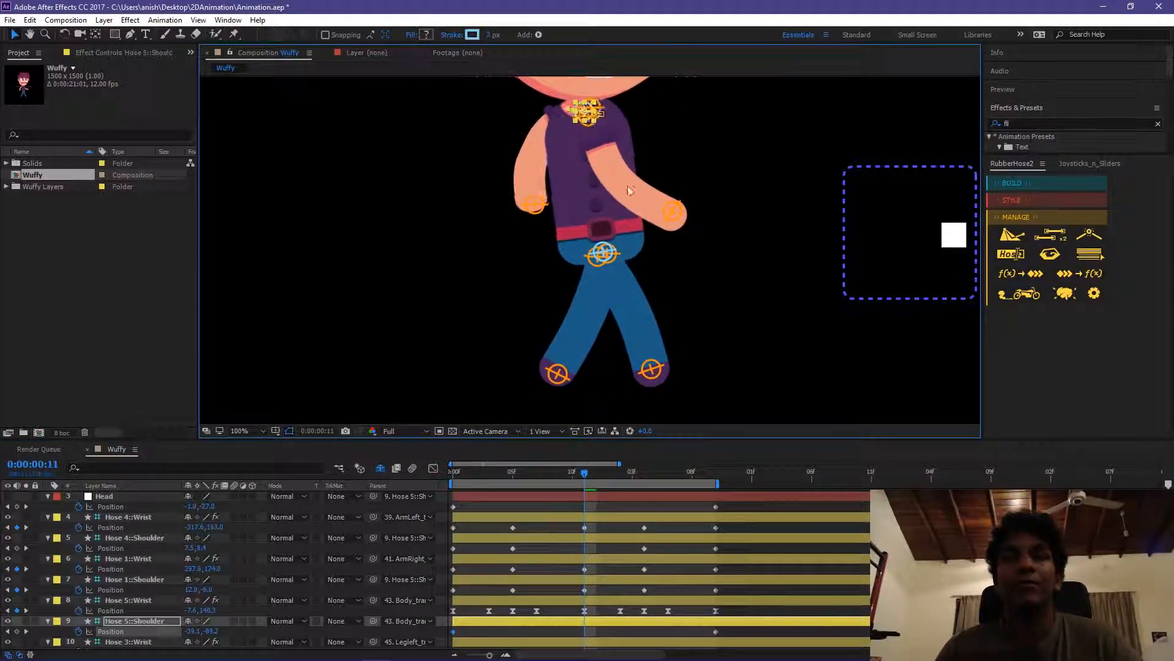
scroll(631, 188, "down", 1)
left_click_drag(641, 164, 640, 177)
scroll(643, 183, "up", 1)
mouse_move(585, 137)
left_mouse_down()
mouse_move(600, 140)
mouse_move(564, 144)
left_mouse_up()
key("space")
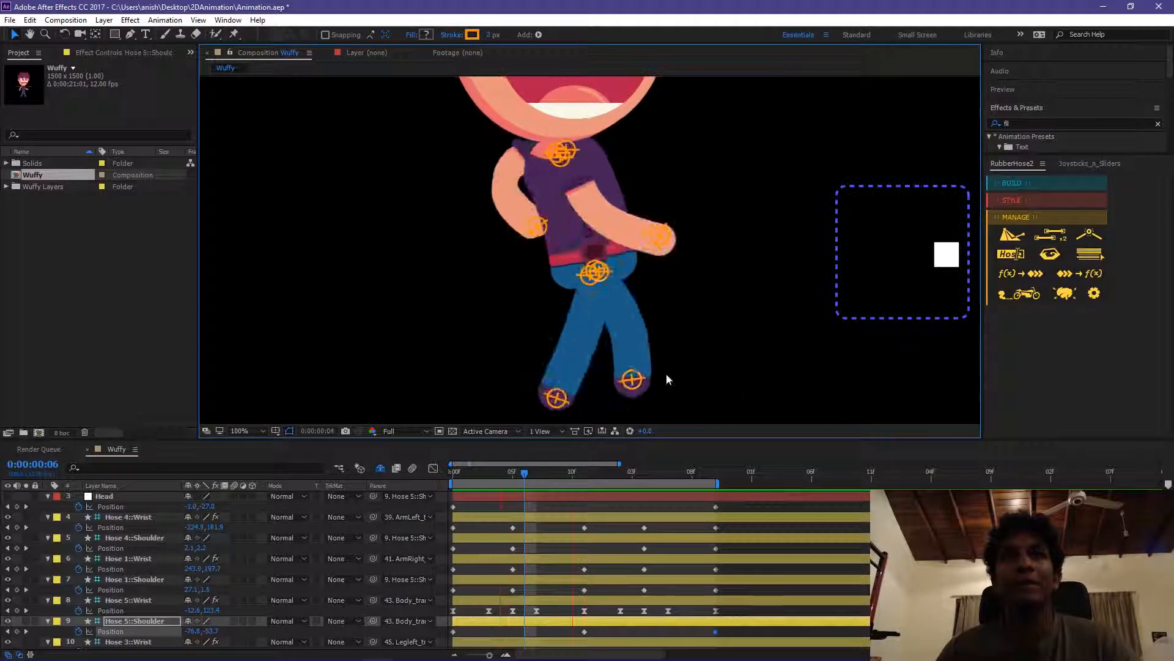
key("space")
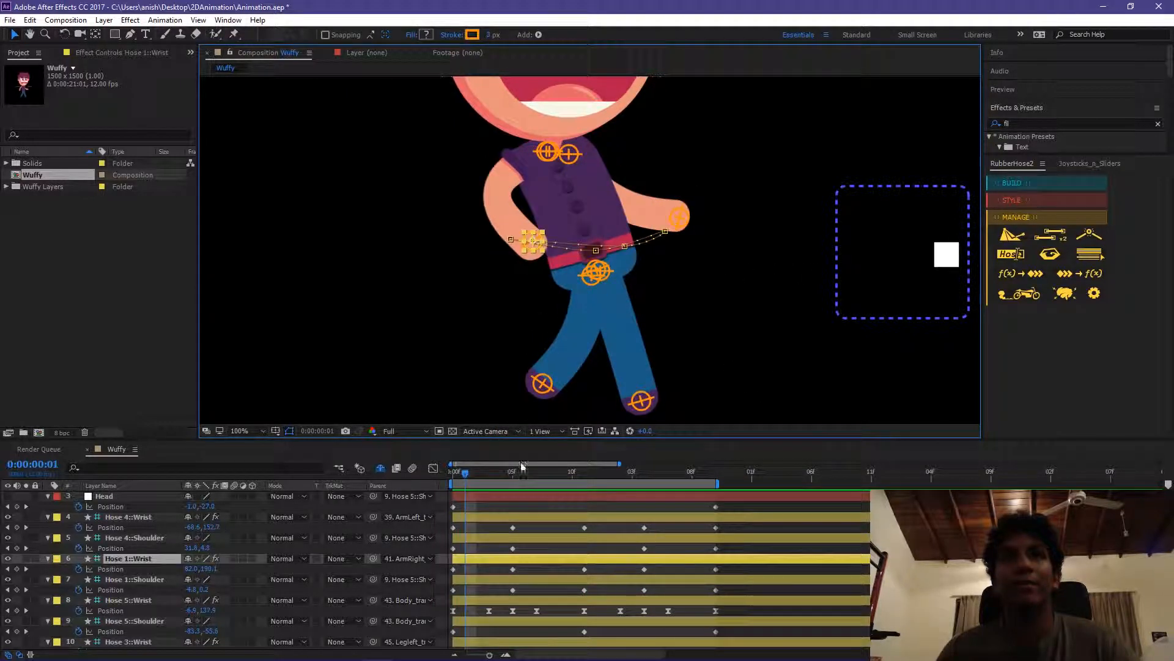
Exaggerate the Hose 1::Wrist arm swing using only Position keyframes at frames 0, 11 and 0:00:01:10, and preview it
left_click_drag(522, 470, 455, 519)
key("space")
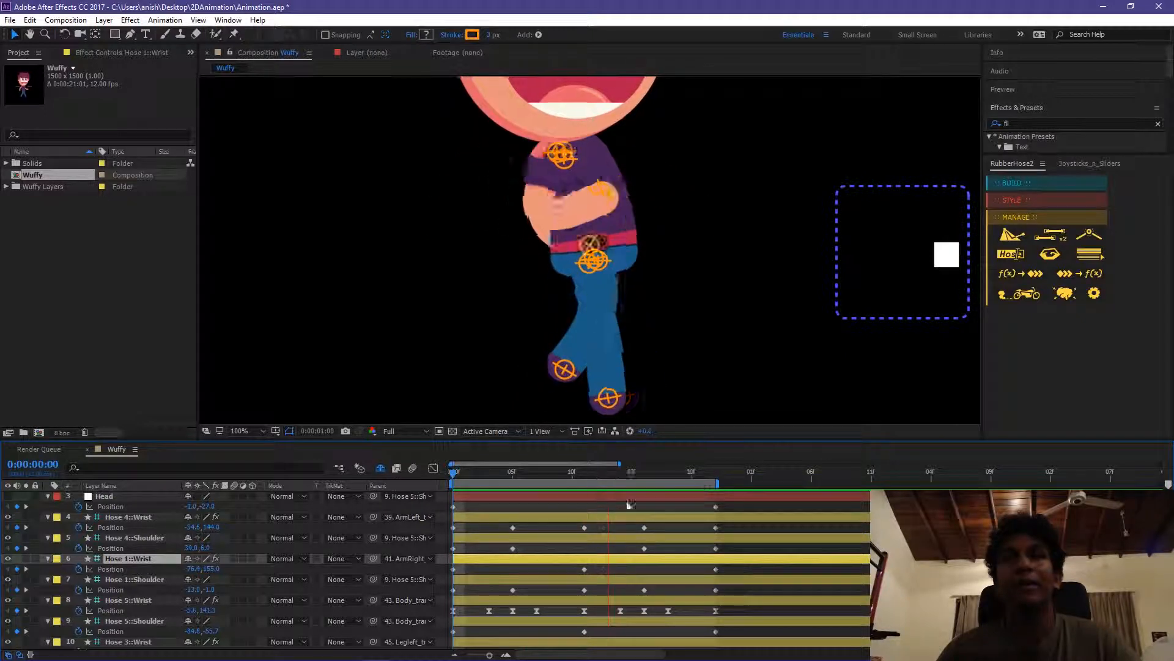
left_click_drag(449, 483, 560, 497)
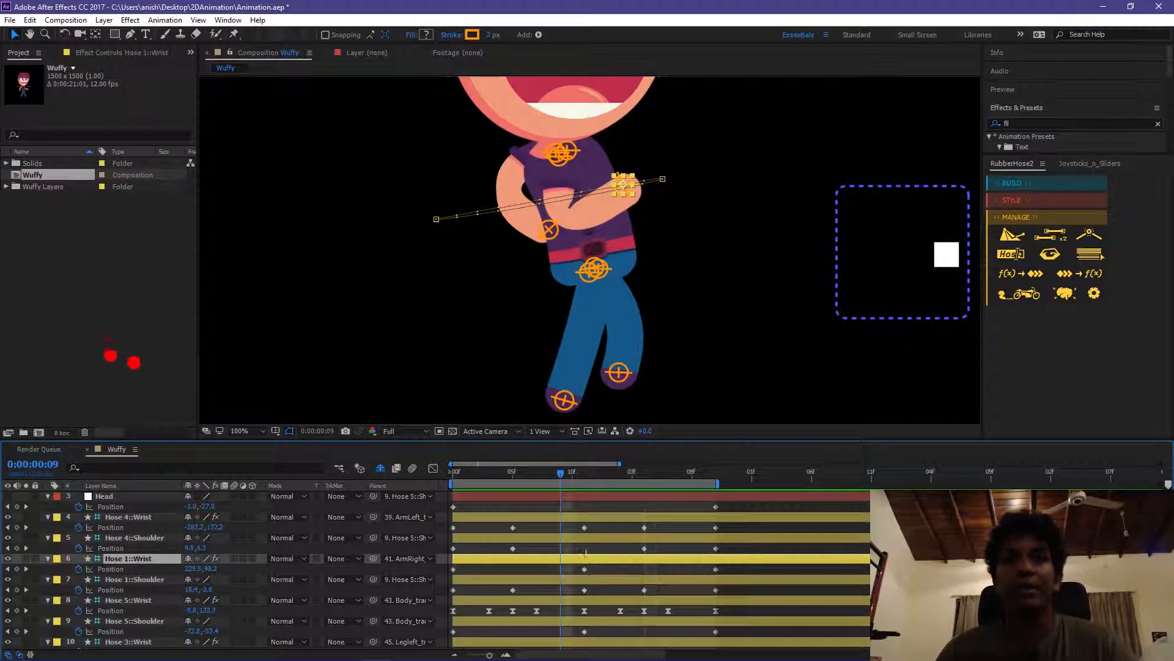
Apply Easy Ease to all Hose 1::Wrist Position keyframes
right_click(717, 568)
mouse_move(550, 559)
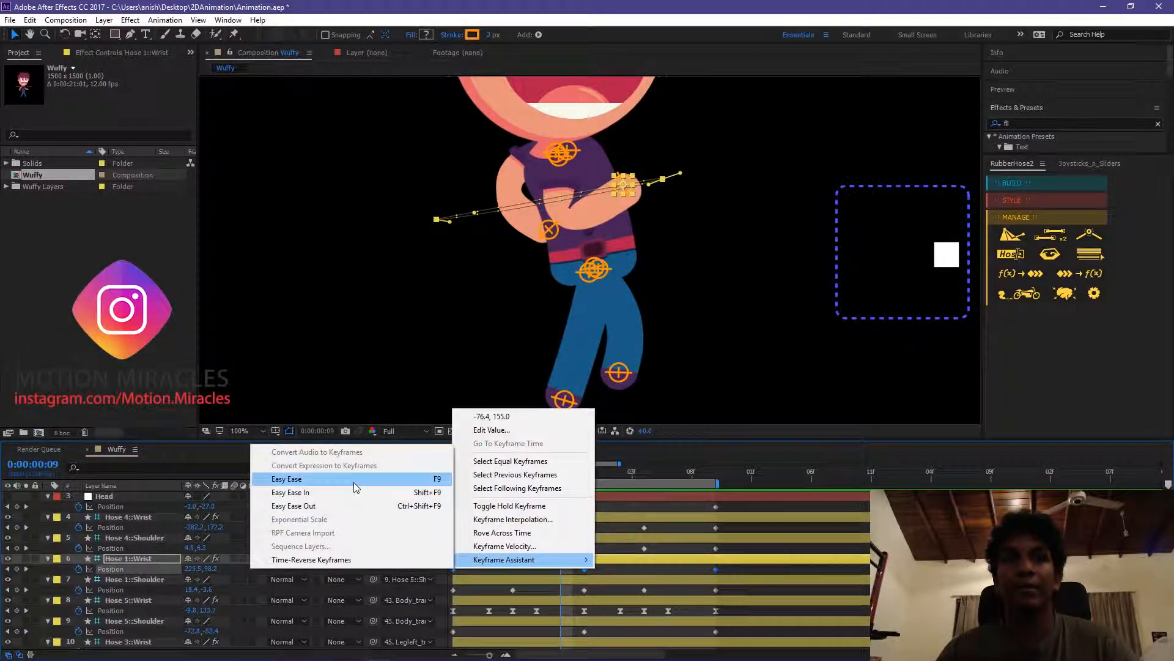
left_click(355, 482)
left_click(162, 570)
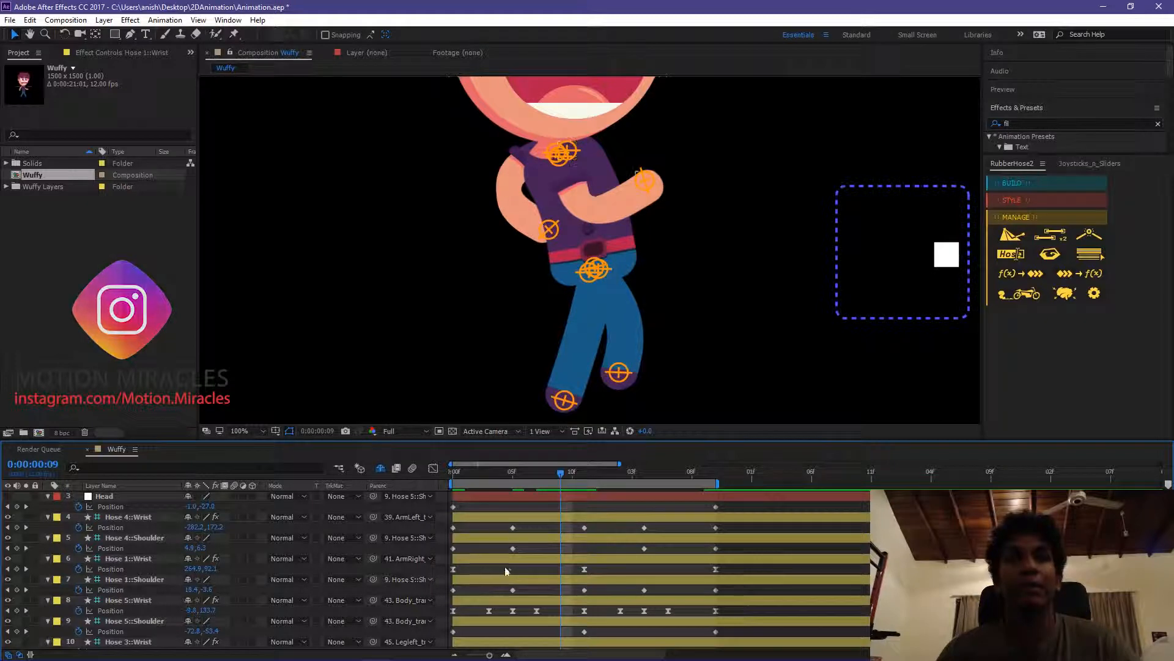
Add Hose 1::Wrist Position keyframes at frame 7 and 0:00:01:07 around the two passing poses, and play the cycle
left_click(300, 559)
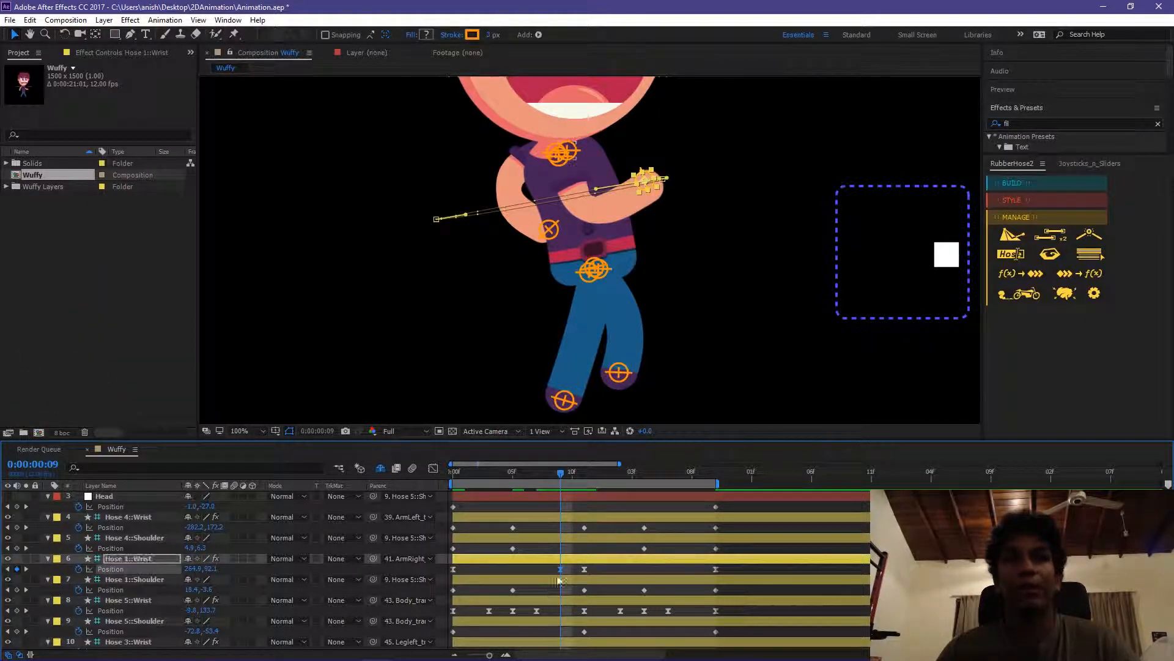
left_click_drag(558, 569, 512, 569)
left_click(608, 474)
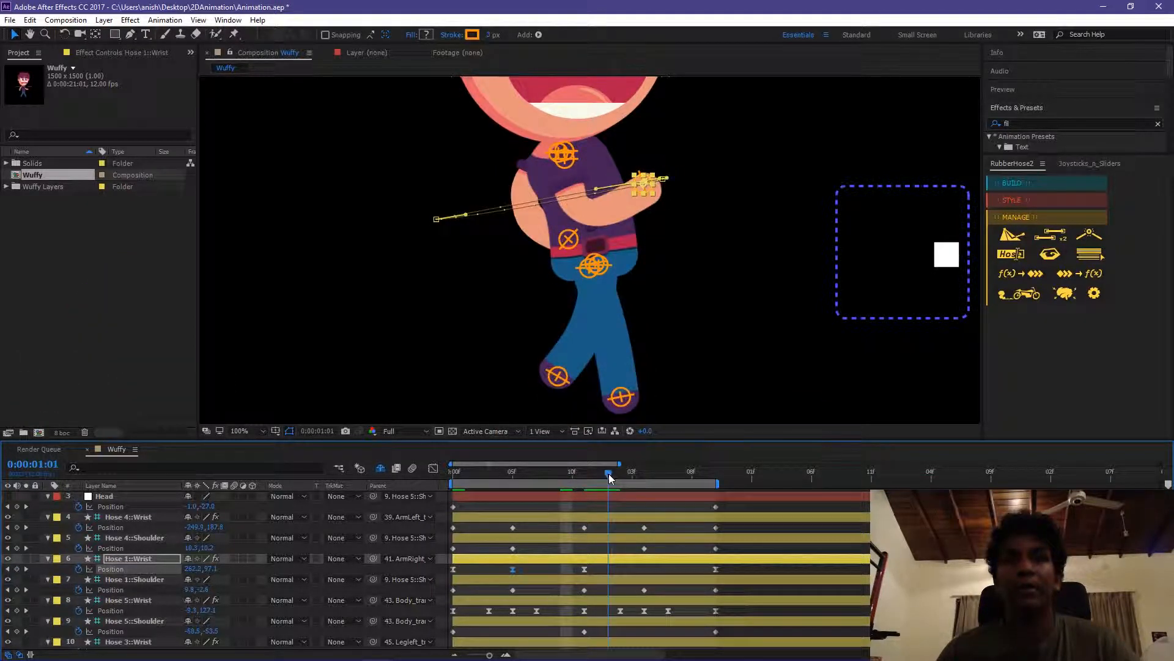
left_click_drag(608, 474, 692, 568)
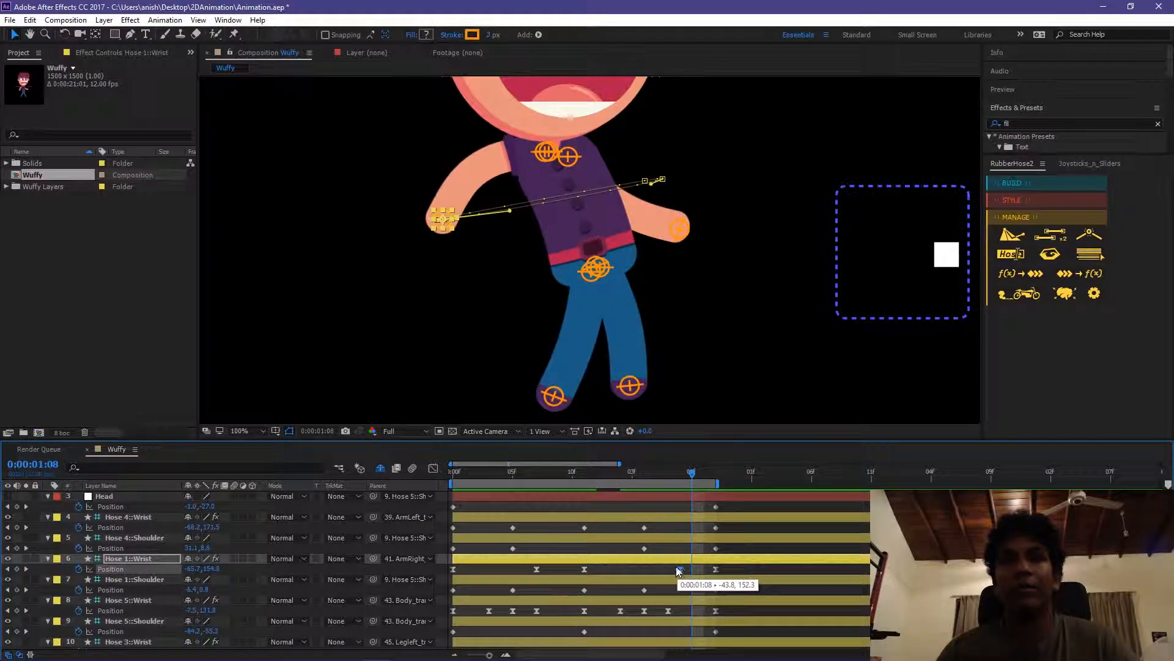
key("space")
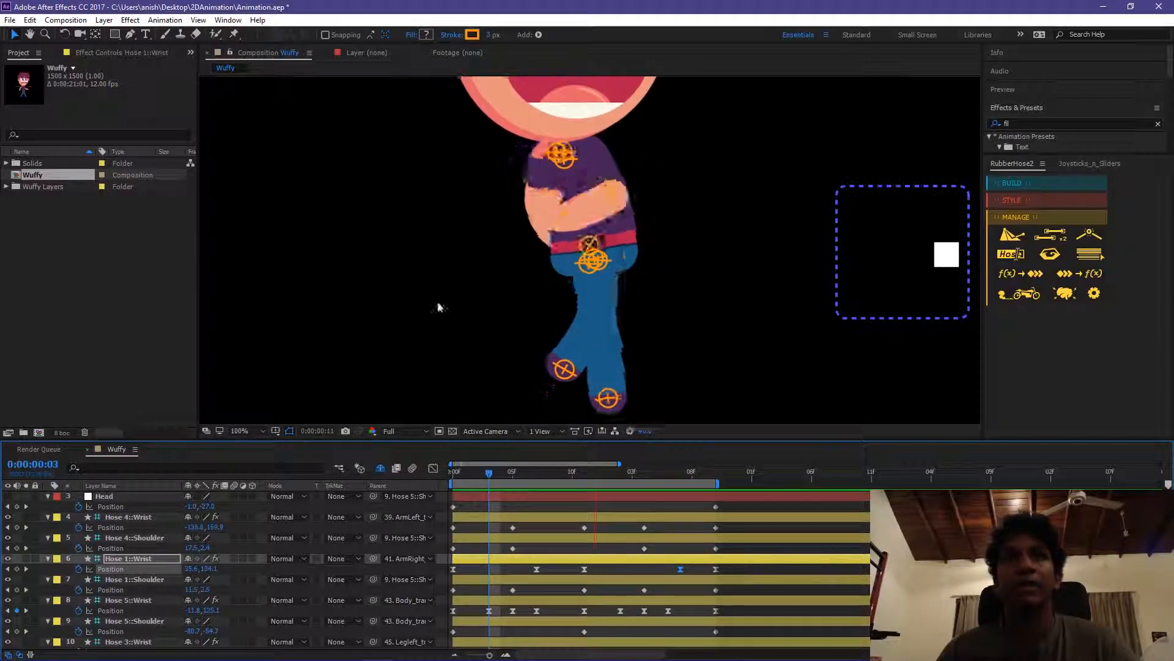
key("space")
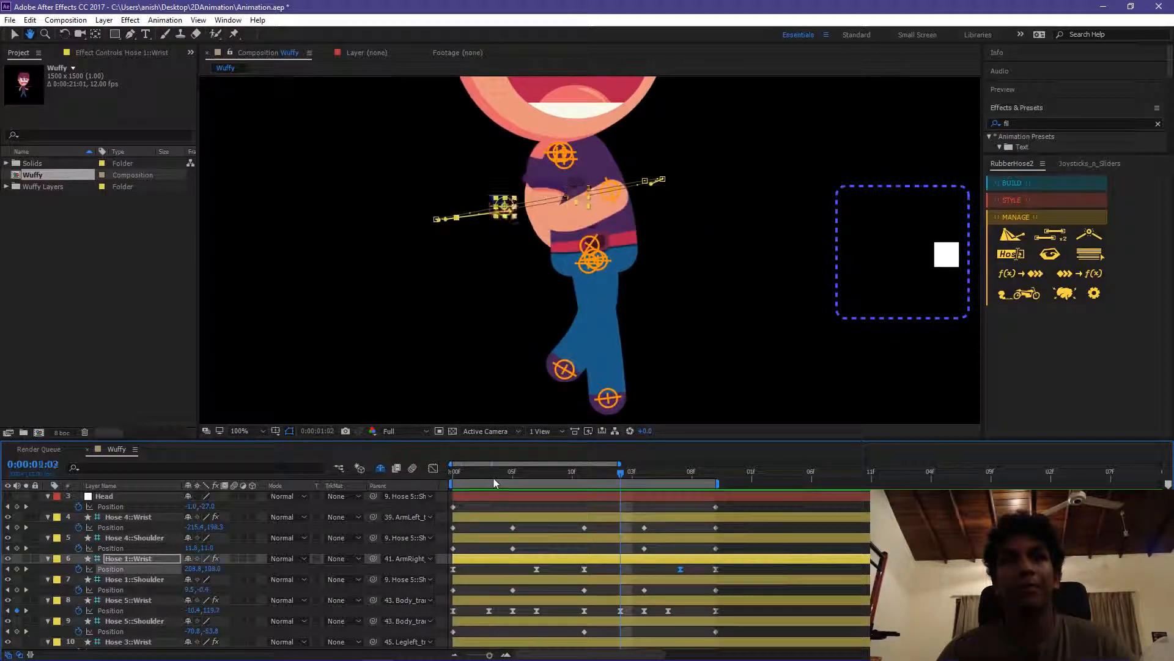
Curve the Hose 1::Wrist arm swing downward with Position keyframes at frame 4, 0:00:01:02 and 0:00:01:04, and review the playback
key("space")
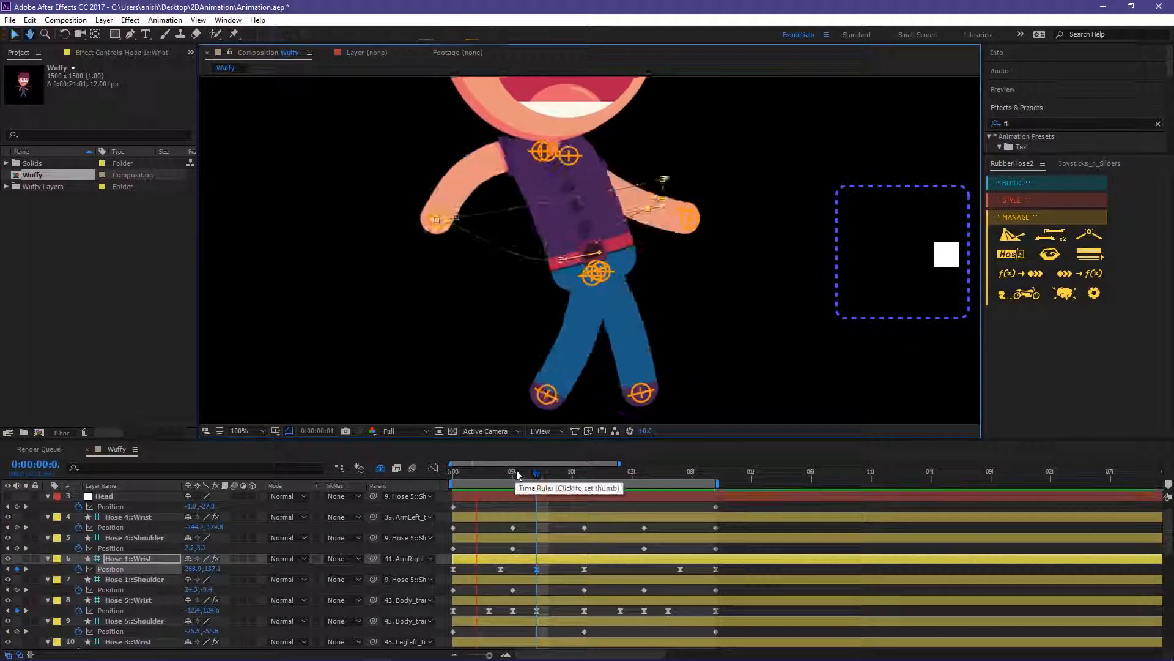
scroll(613, 278, "down", 2)
scroll(672, 279, "up", 3)
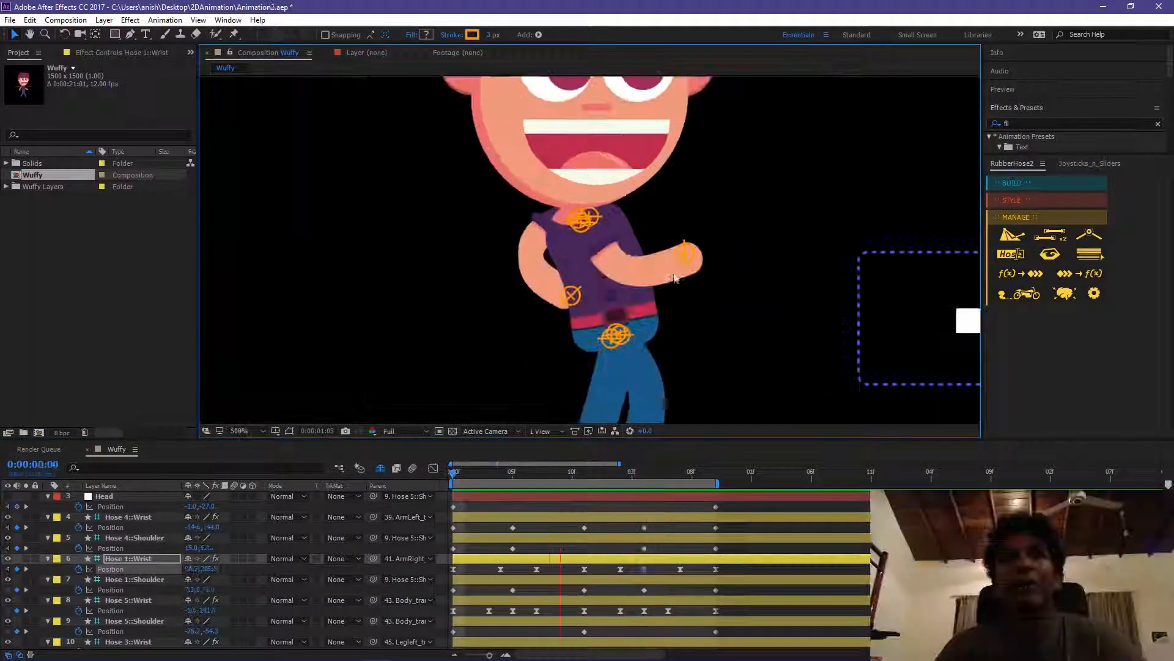
scroll(674, 278, "down", 7)
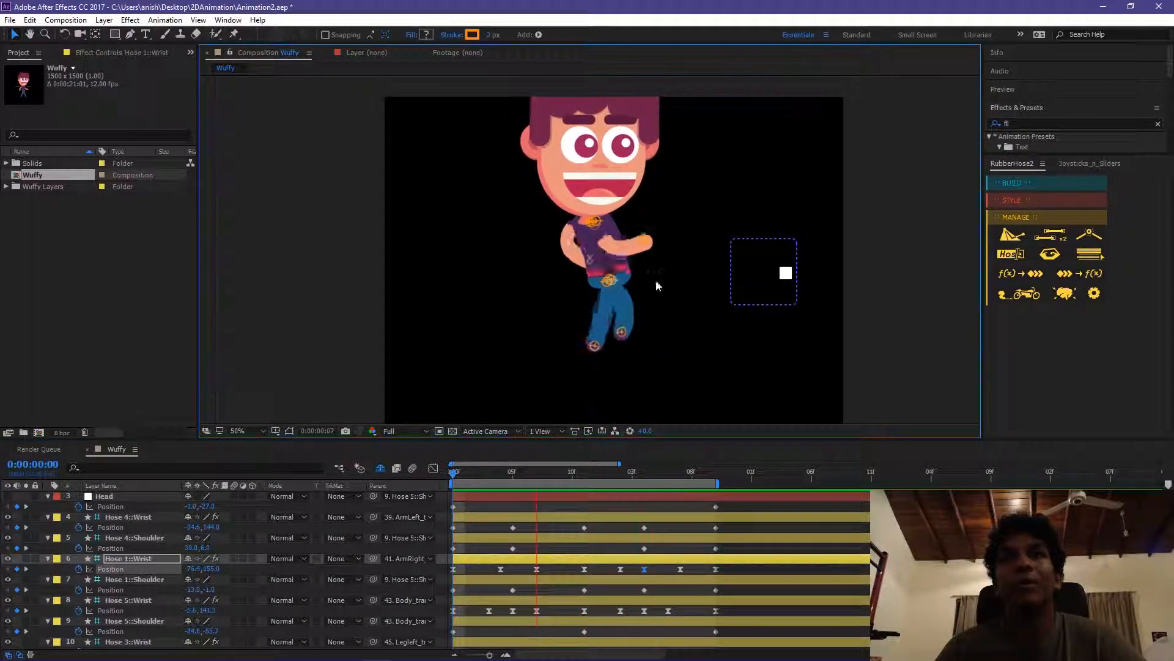
scroll(656, 280, "up", 3)
scroll(571, 196, "down", 3)
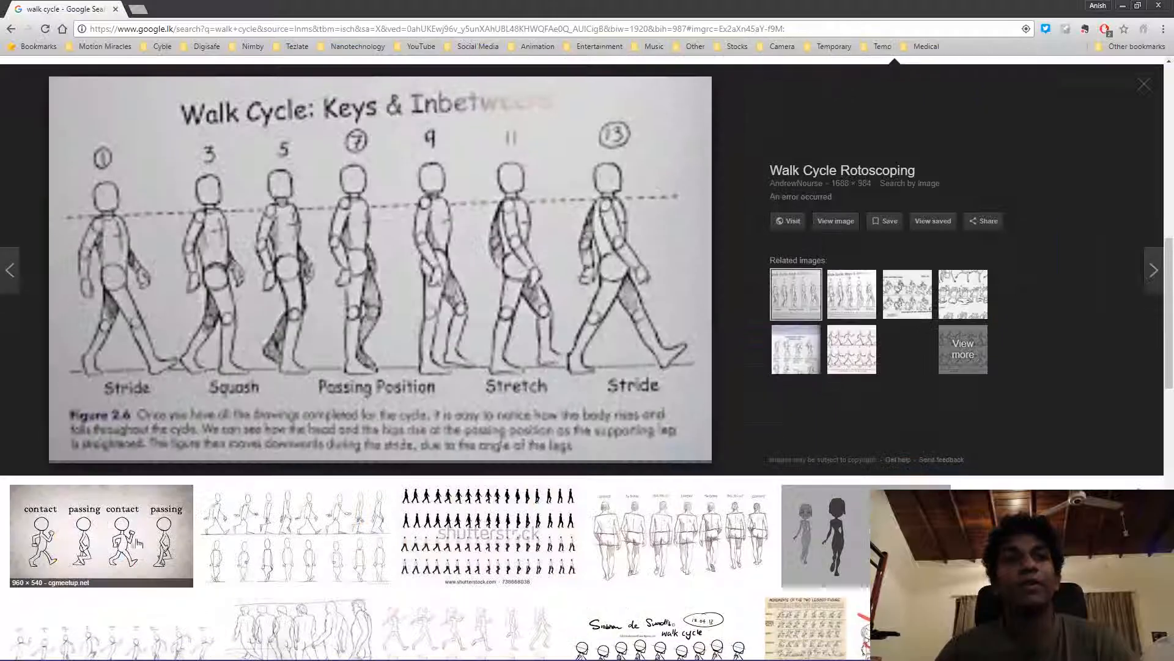
Switch to the browser and compare the walk cycle reference images for the contact and passing poses
key("Right")
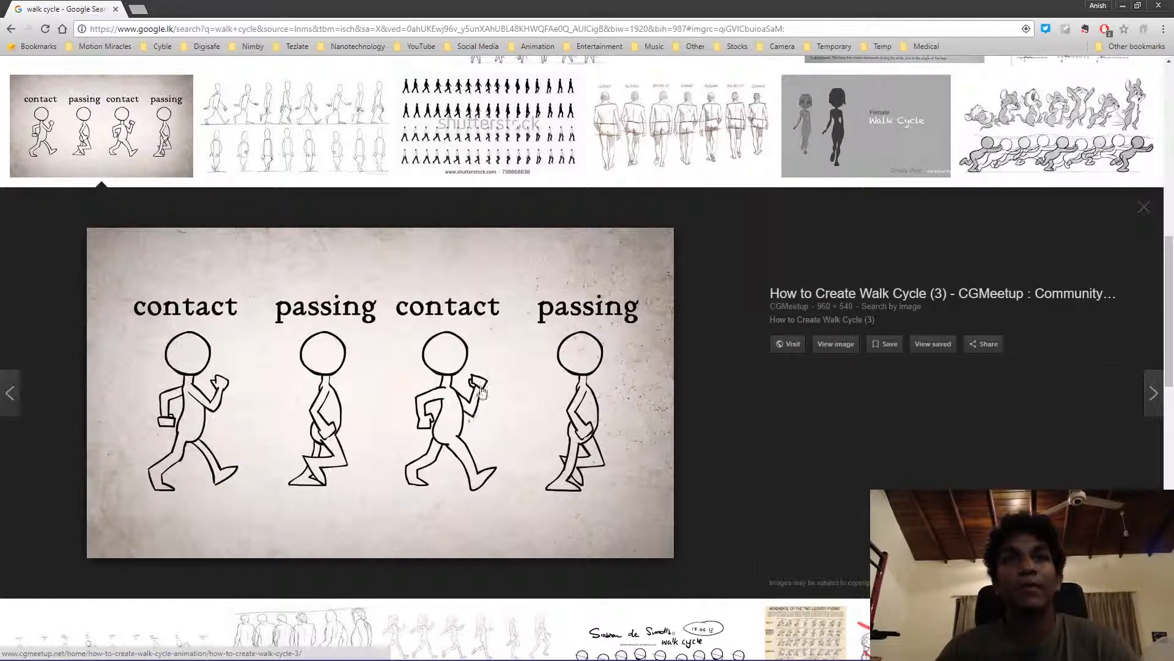
key("Left")
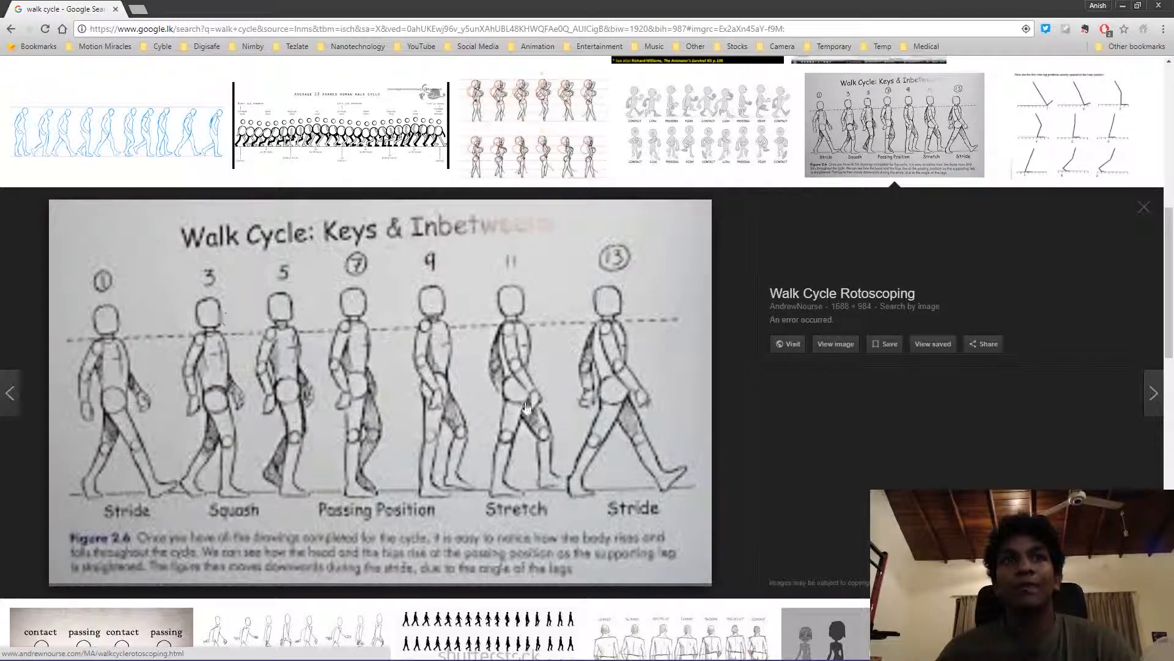
scroll(984, 446, "up", 4)
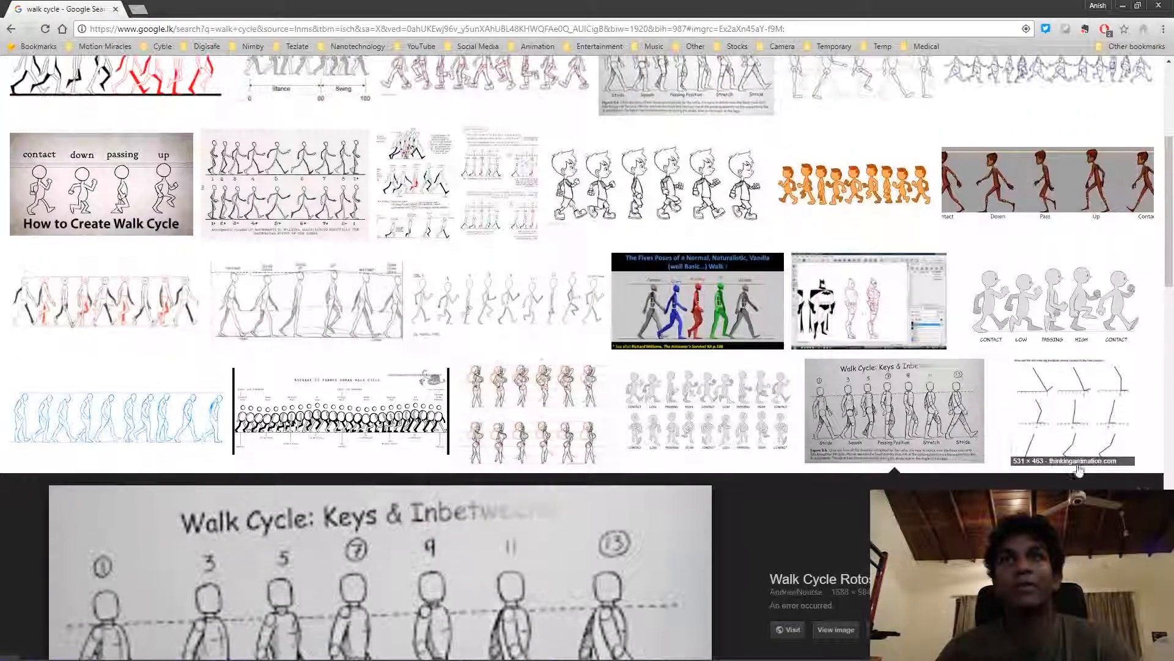
scroll(578, 382, "down", 8)
scroll(815, 319, "down", 3)
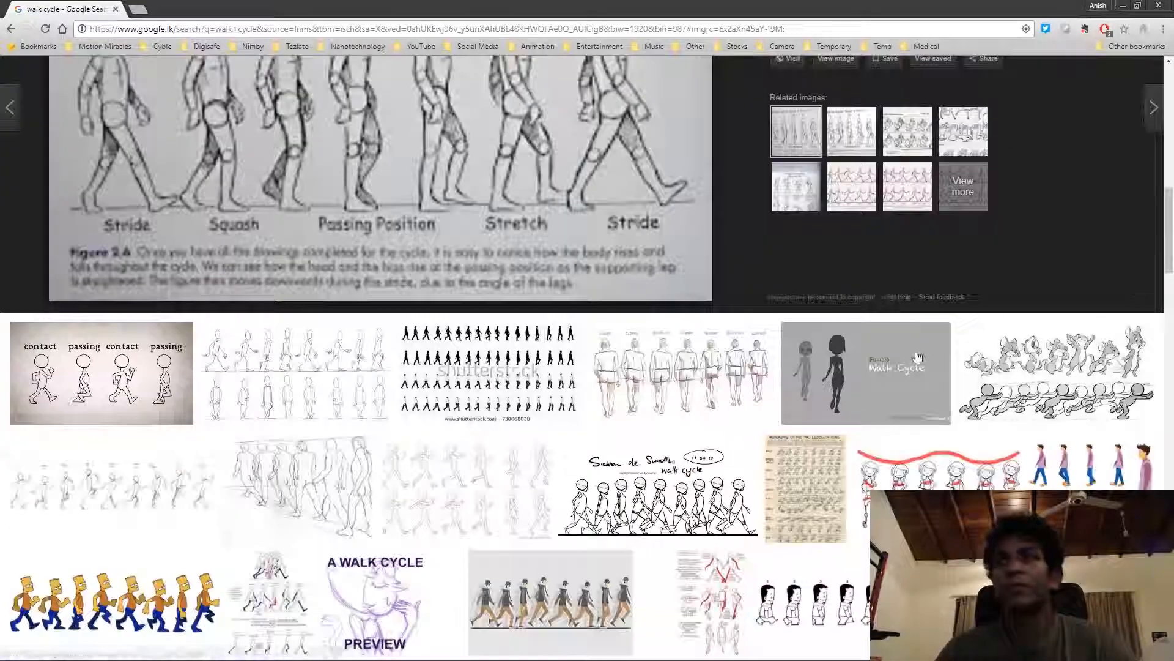
scroll(717, 407, "down", 5)
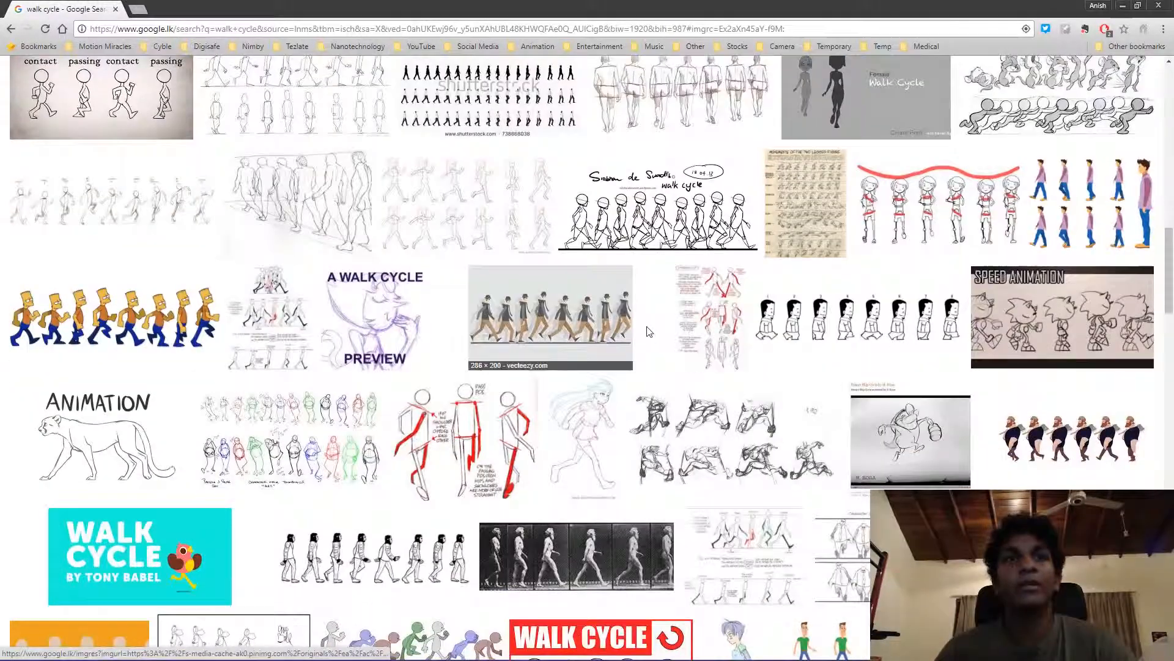
scroll(563, 280, "down", 2)
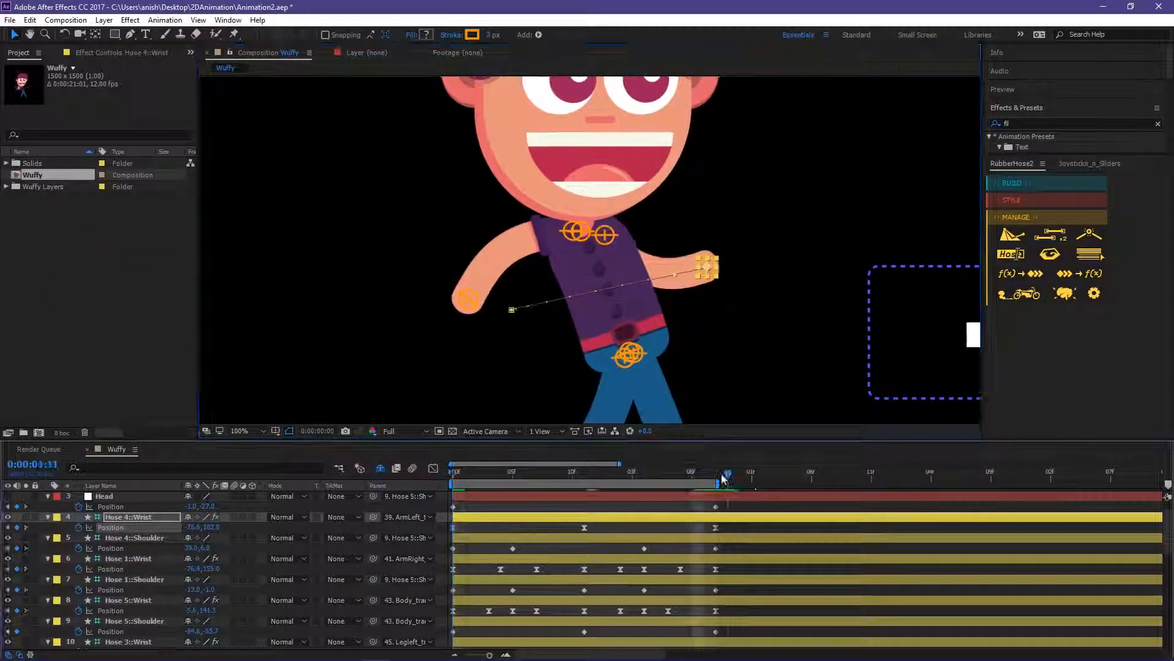
Refine the Hose 4::Wrist arm swing with Position keyframes at frames 3, 6, 8, 0:00:01:03 and 0:00:01:07, and play it
left_click_drag(723, 478, 630, 480)
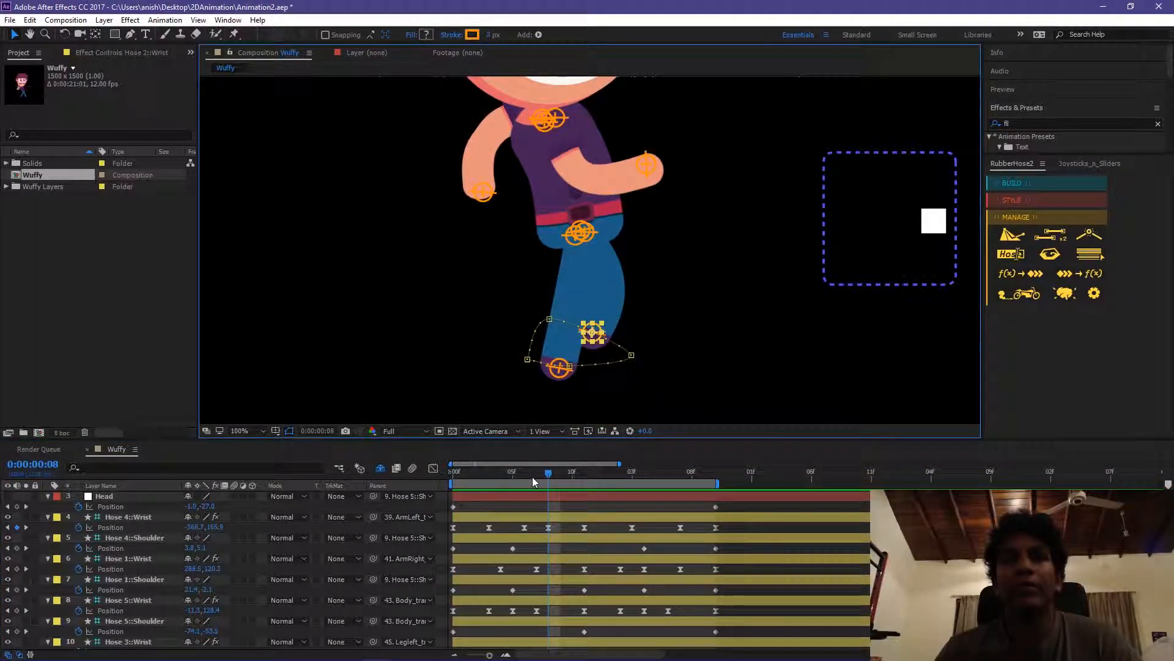
key("Home")
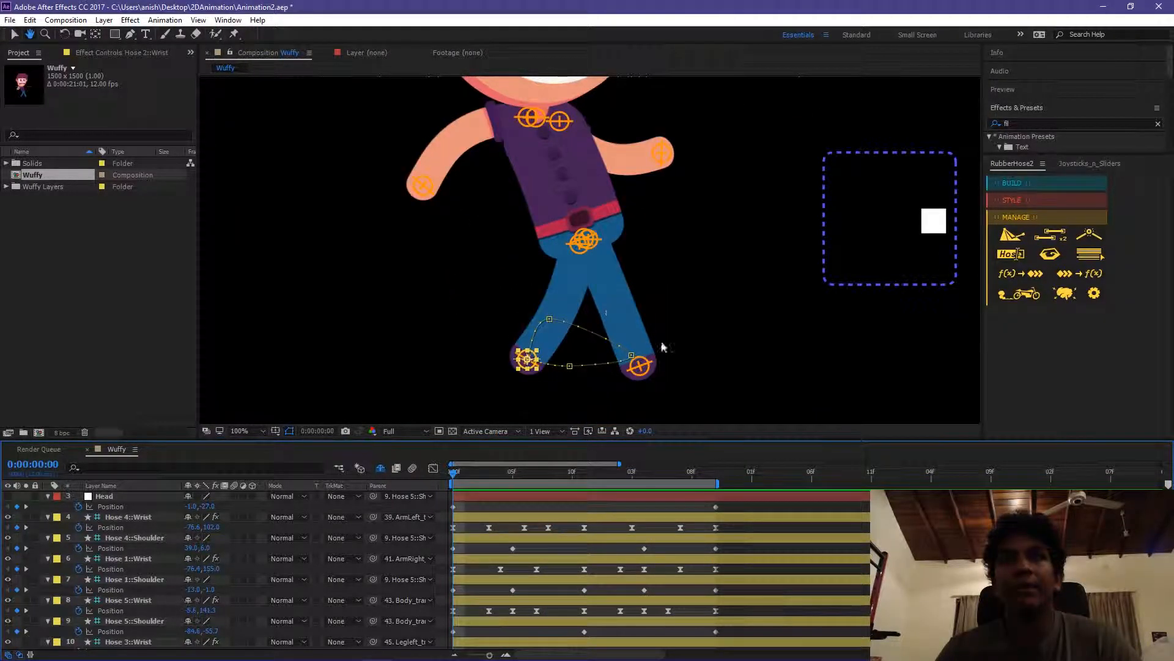
key("space")
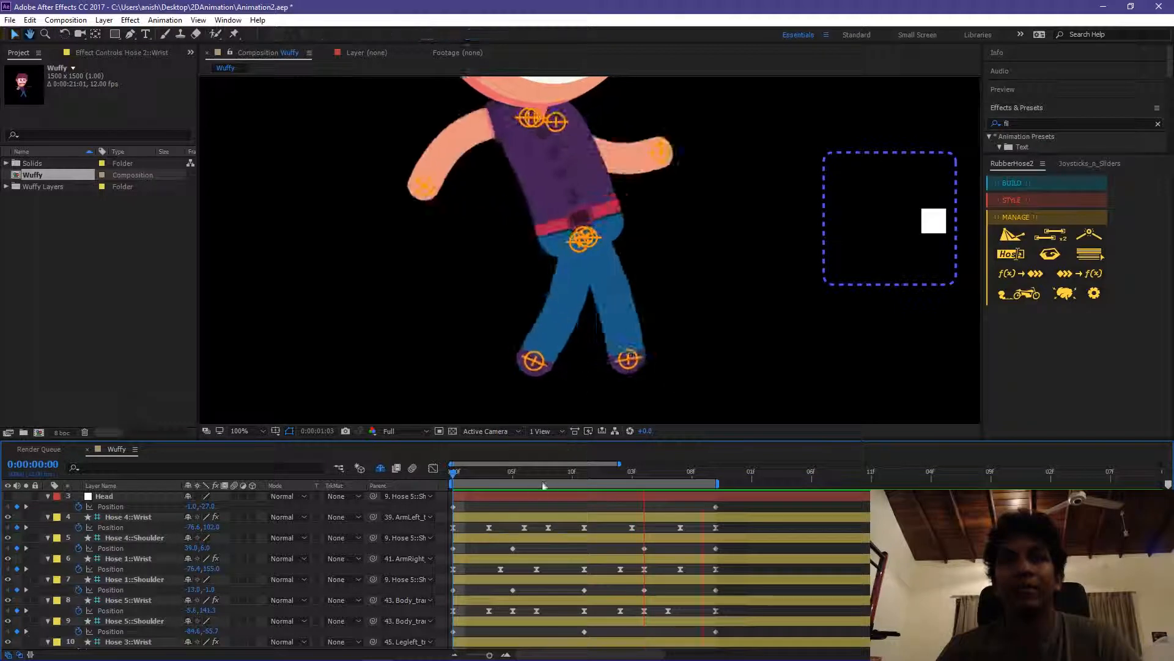
Refine the foot paths with a Hose 2::Wrist Position keyframe at frame 9 and a Hose 3::Wrist one at 0:00:01:08
left_click_drag(486, 484, 532, 488)
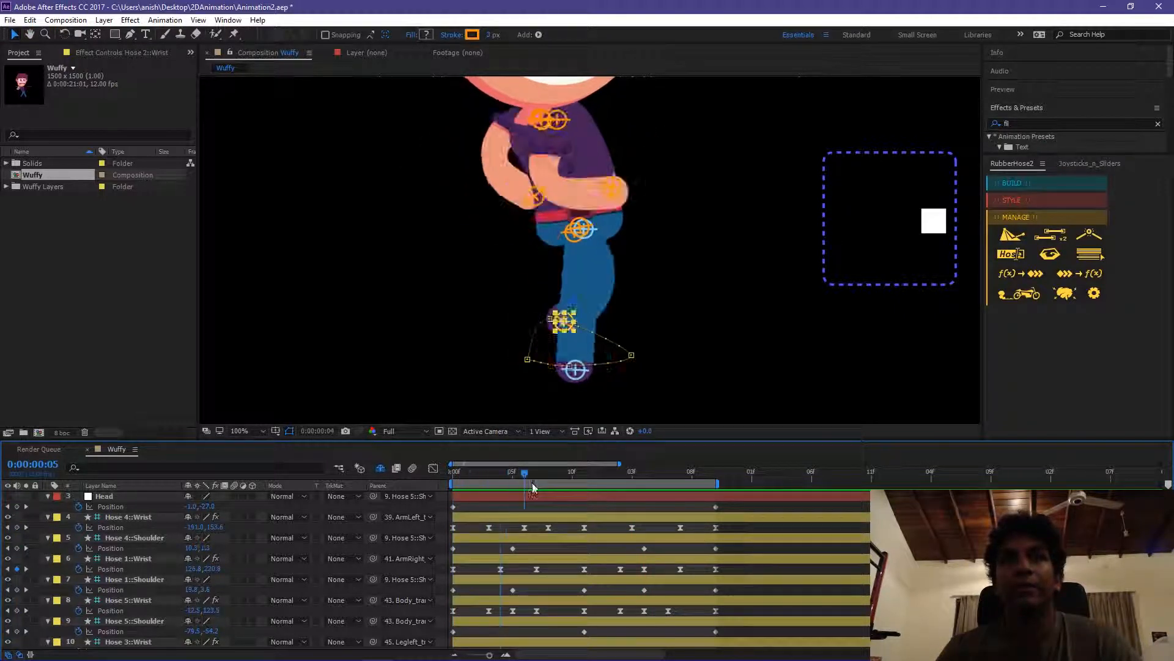
scroll(663, 547, "down", 5)
left_click(555, 321)
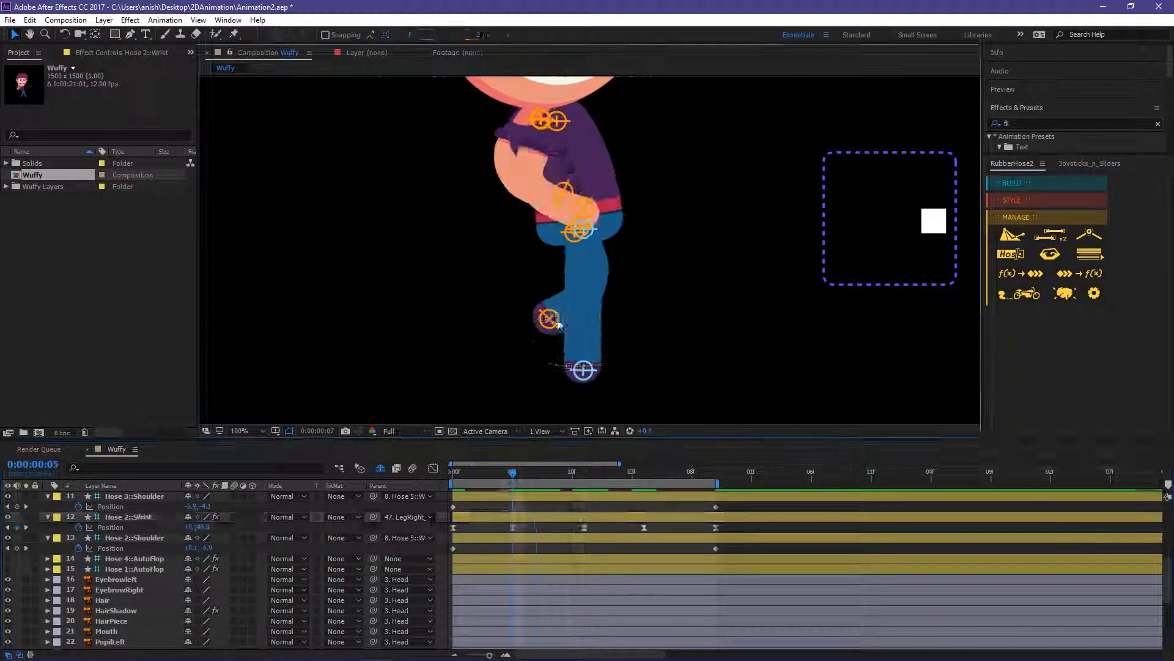
key("Page_Down")
key("Page_Down")
left_click_drag(550, 349, 653, 361)
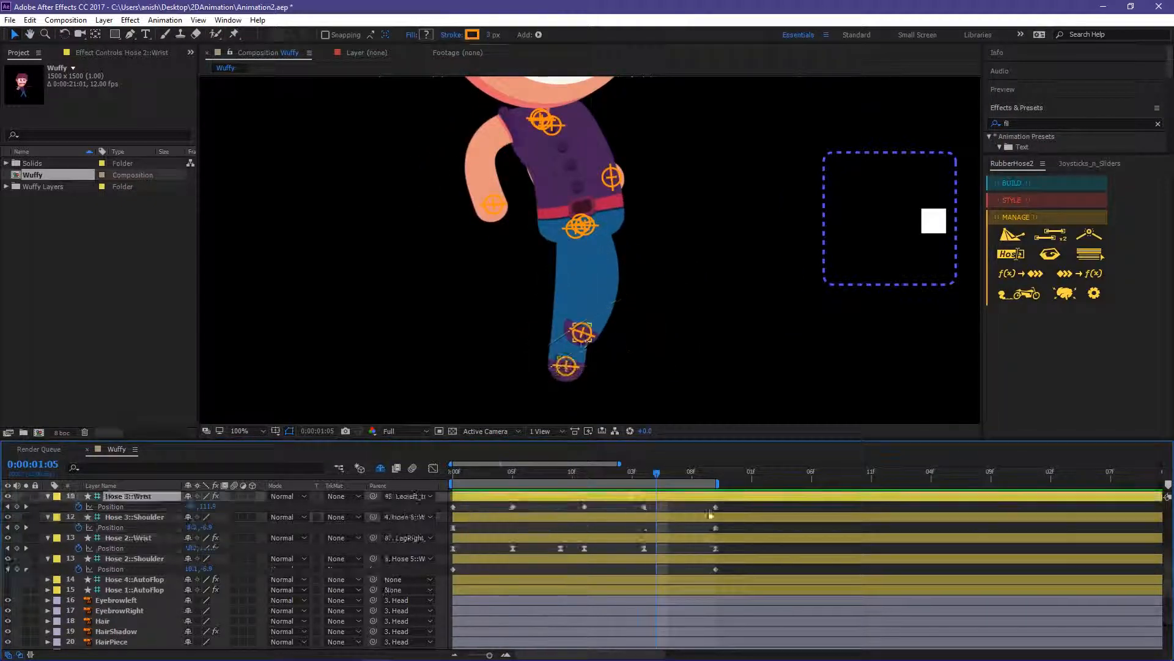
left_click_drag(656, 474, 571, 489)
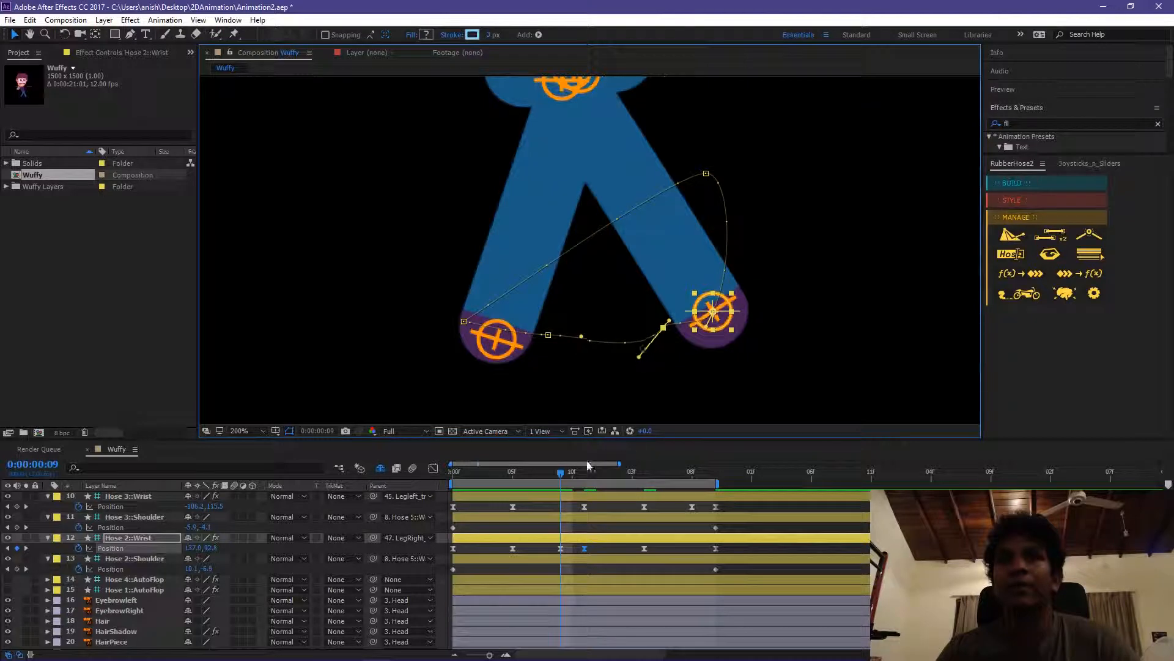
Smooth the Hose 2::Wrist motion path by adjusting the tangent handle of its frame 11 keyframe, checking the leg motion
key("space")
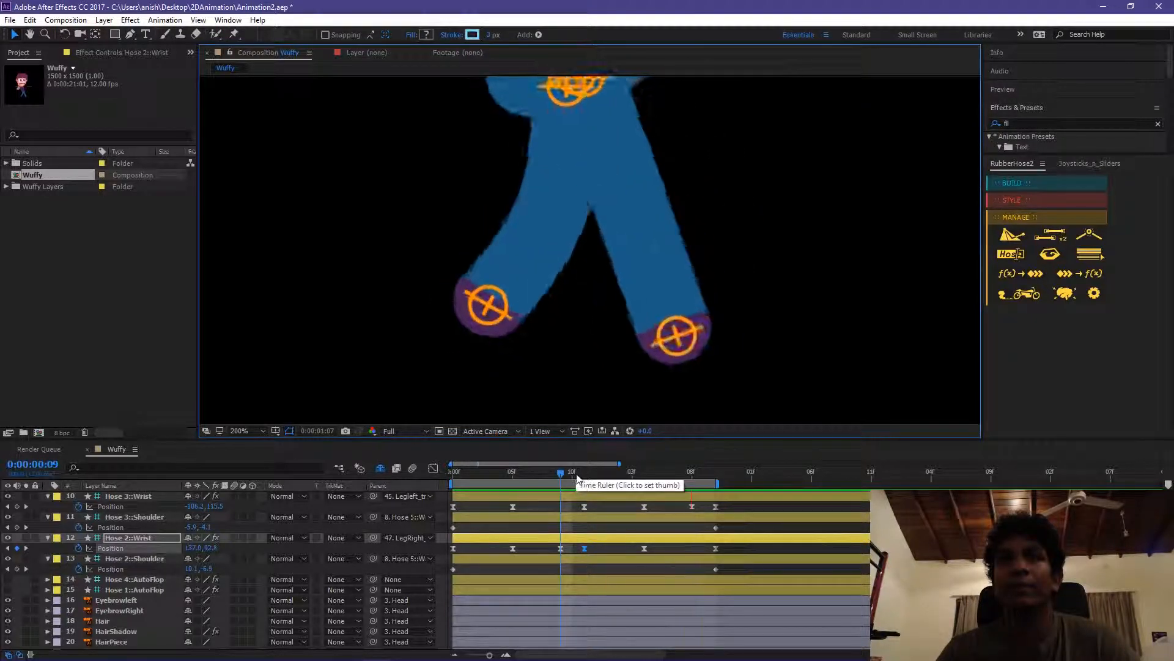
key("space")
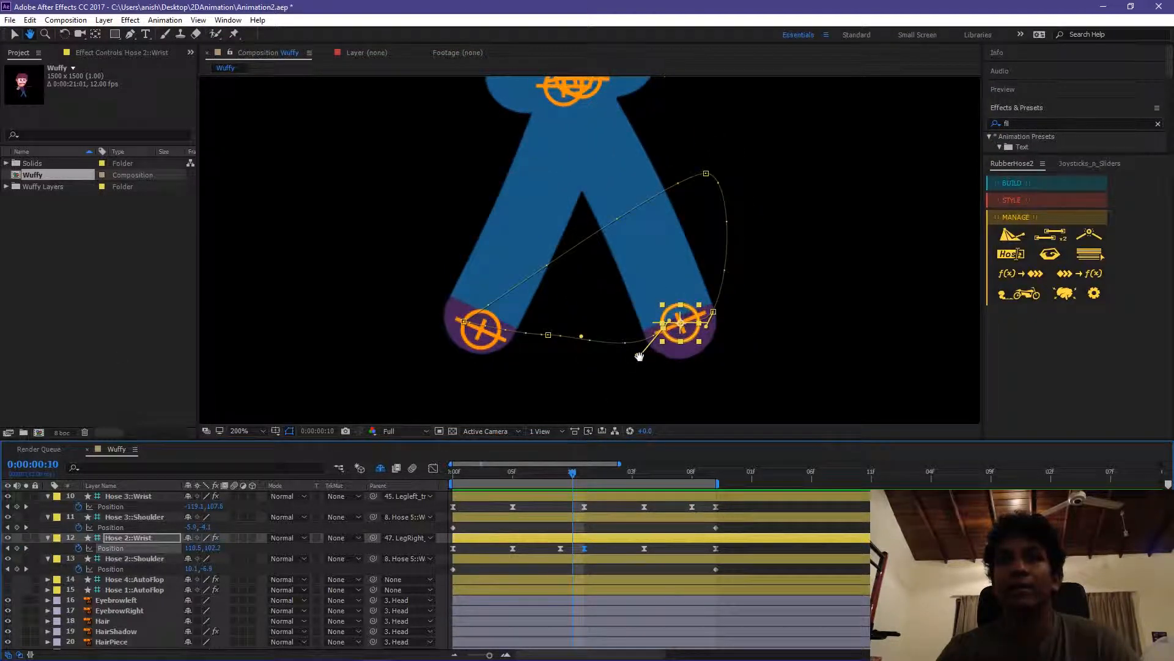
key("v")
left_click_drag(627, 351, 617, 332)
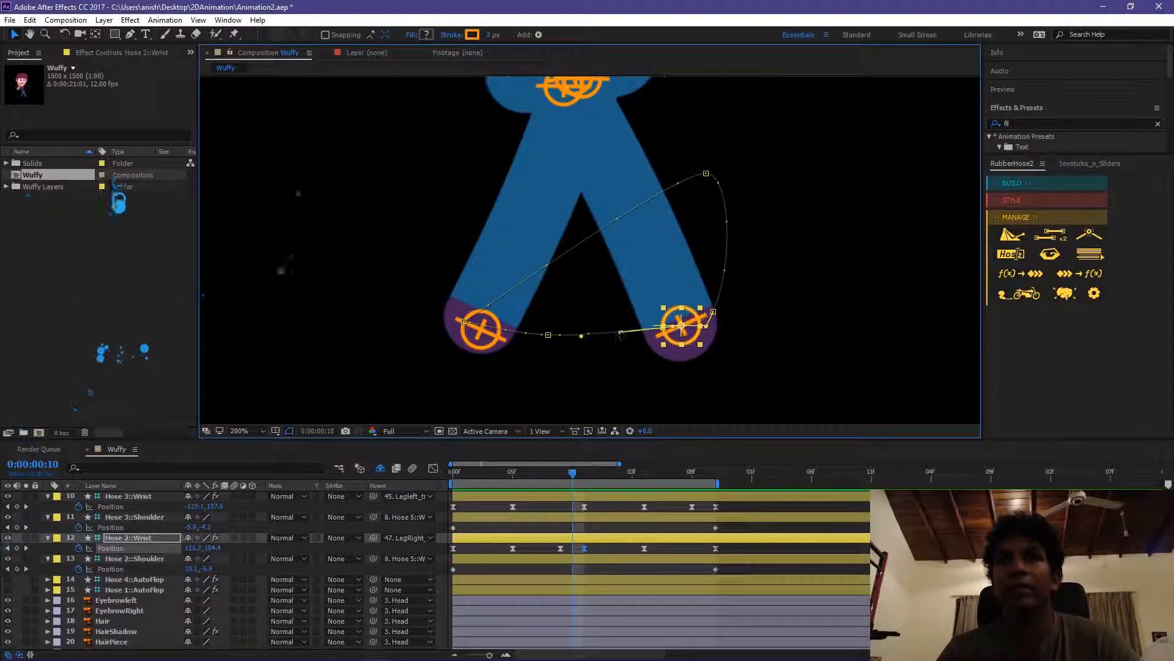
left_click(631, 371)
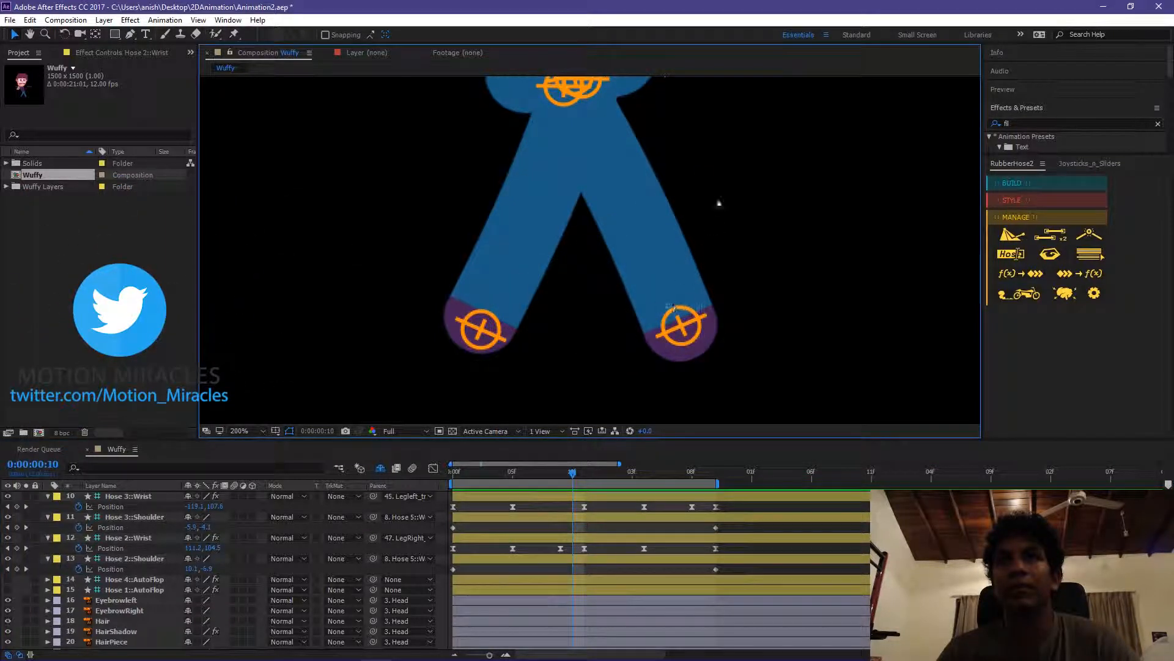
key("ctrl+z")
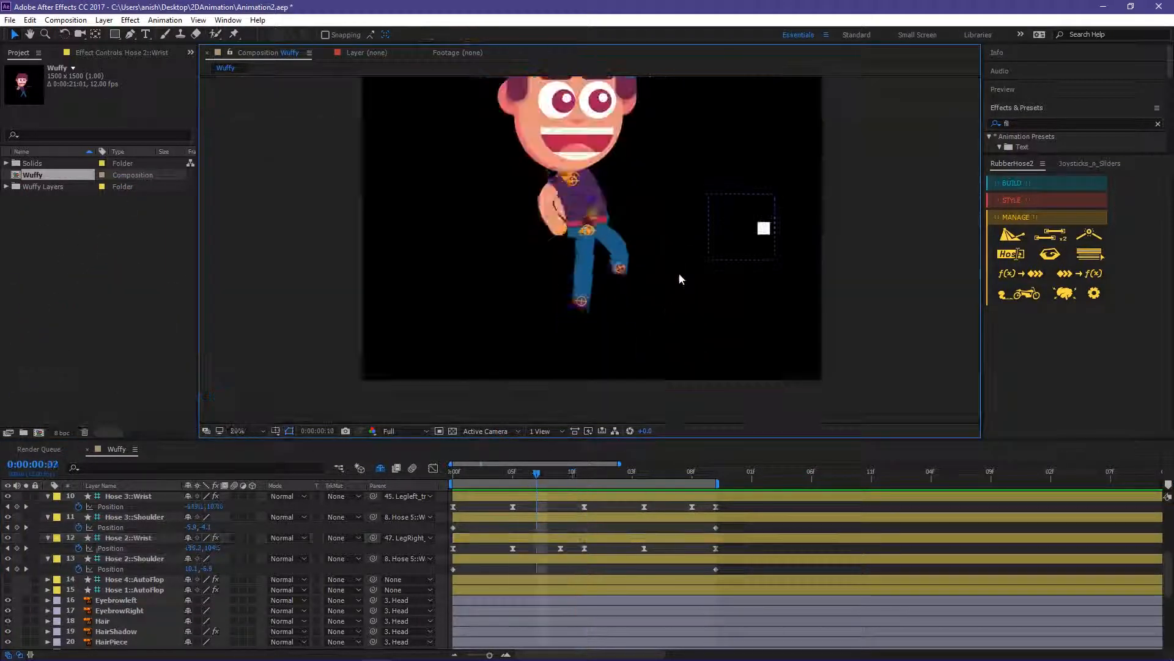
Shift the Hose 3::Shoulder hip controller at frame 11 with a Position keyframe
scroll(616, 278, "up", 1)
left_click(51, 610)
key("space")
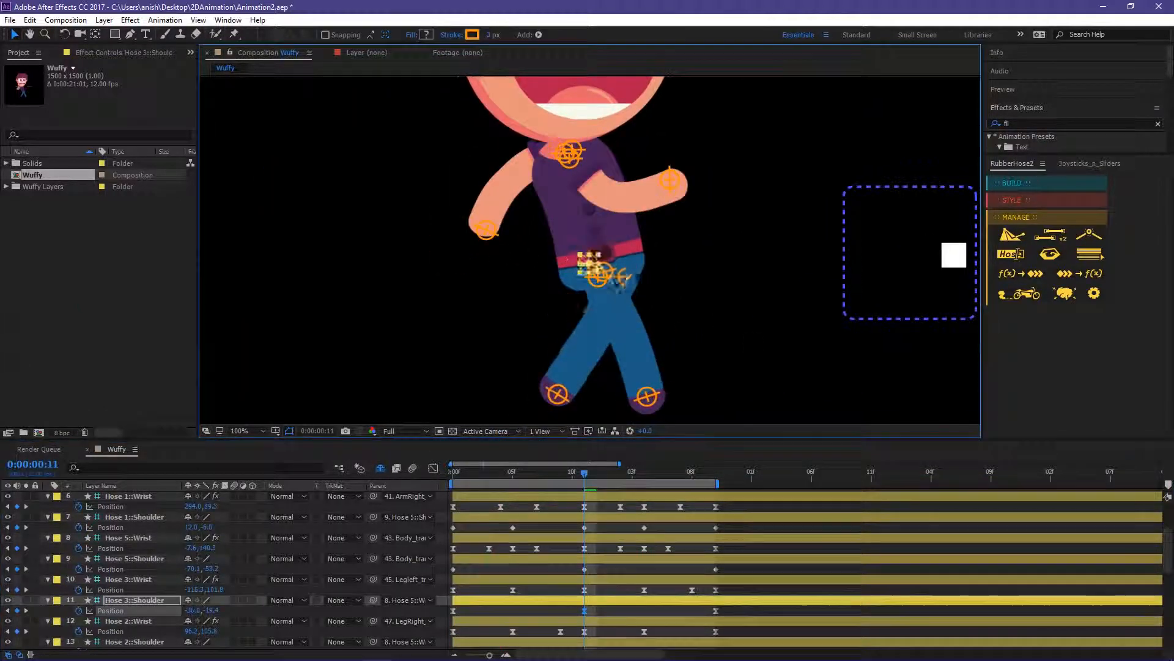
scroll(611, 335, "up", 2)
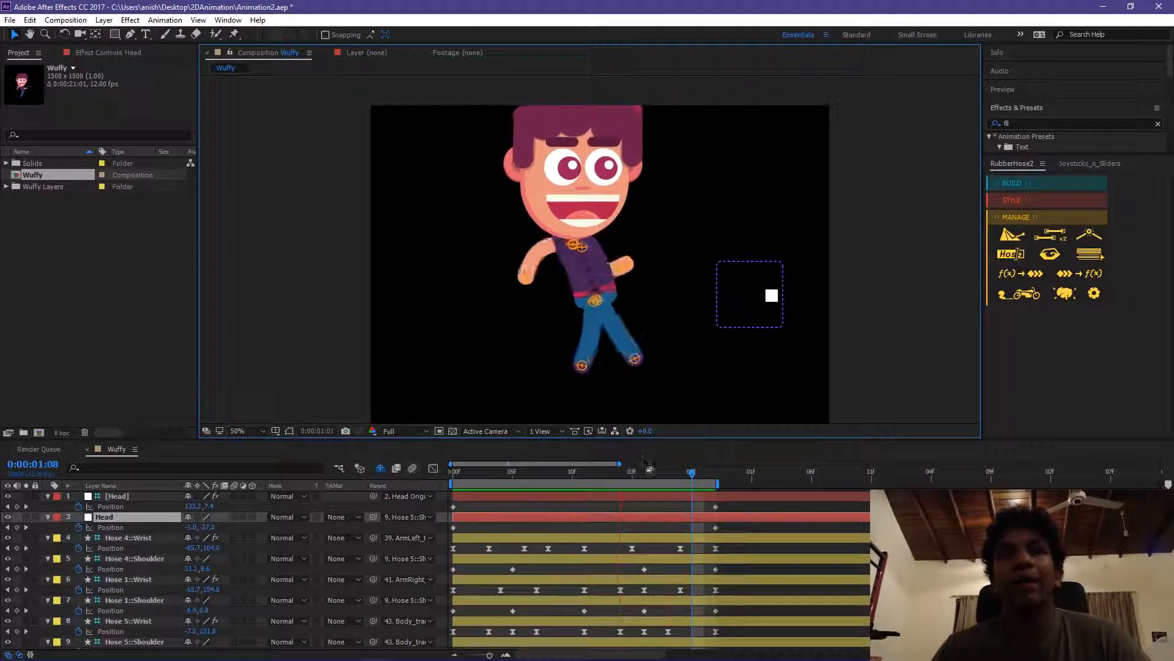
Tilt the Head layer counterclockwise and set eased Rotation keyframes at frame 0 and 0:00:01:10
left_click(478, 475)
key("w")
key("r")
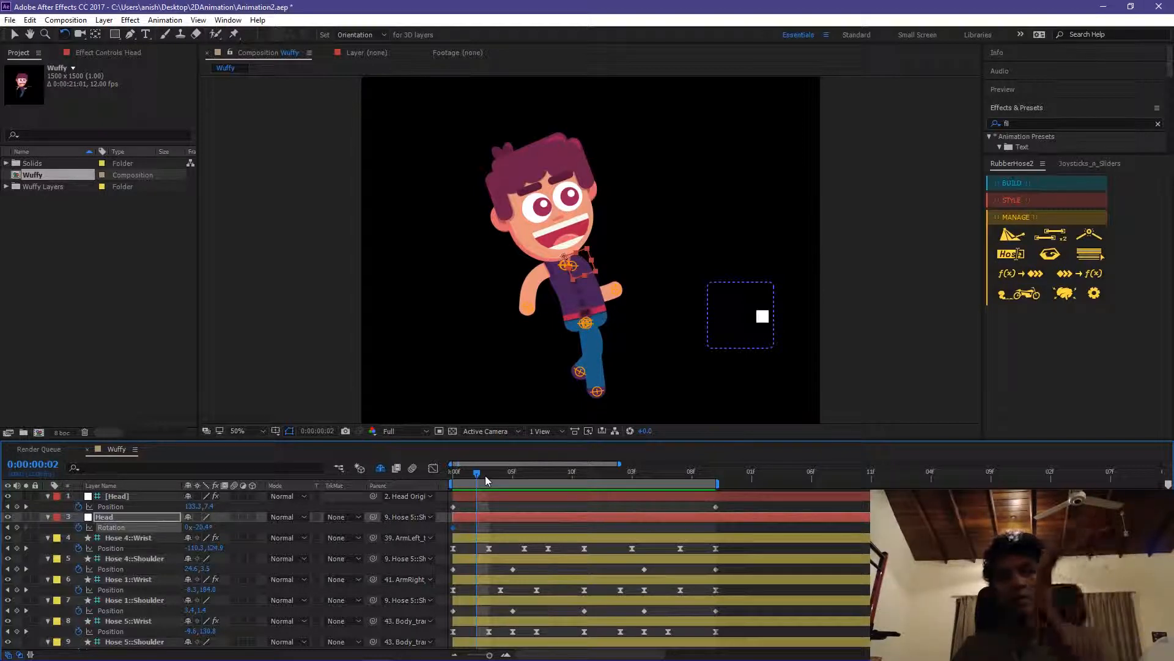
scroll(562, 208, "up", 2)
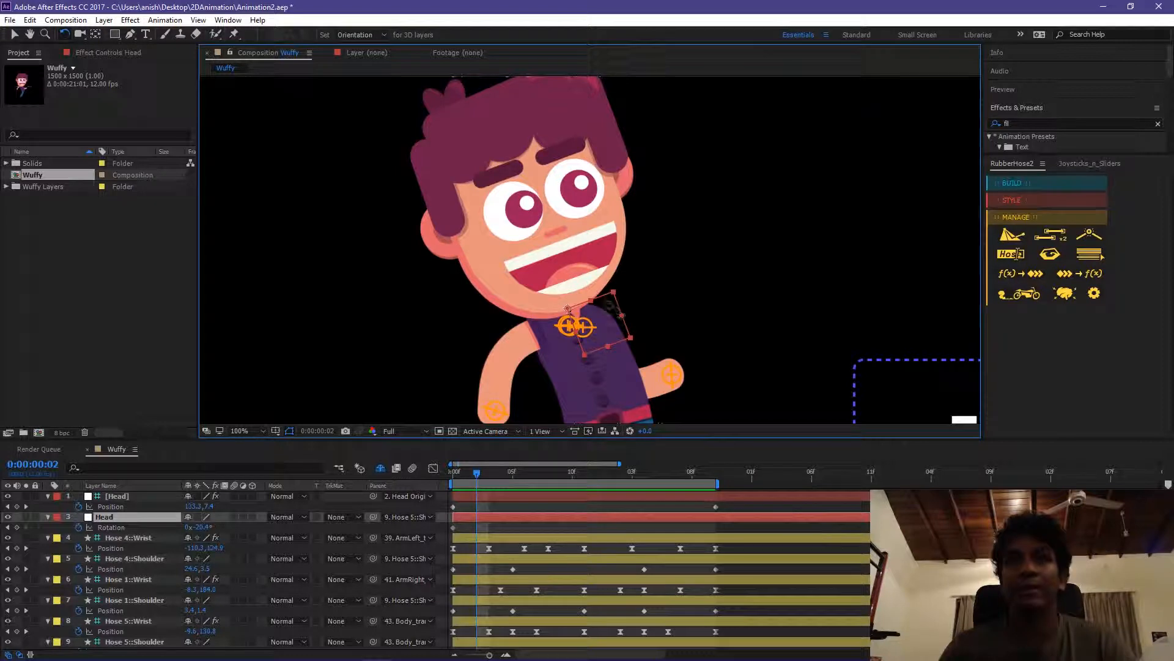
mouse_move(611, 307)
left_mouse_down()
mouse_move(605, 288)
mouse_move(612, 296)
left_mouse_up()
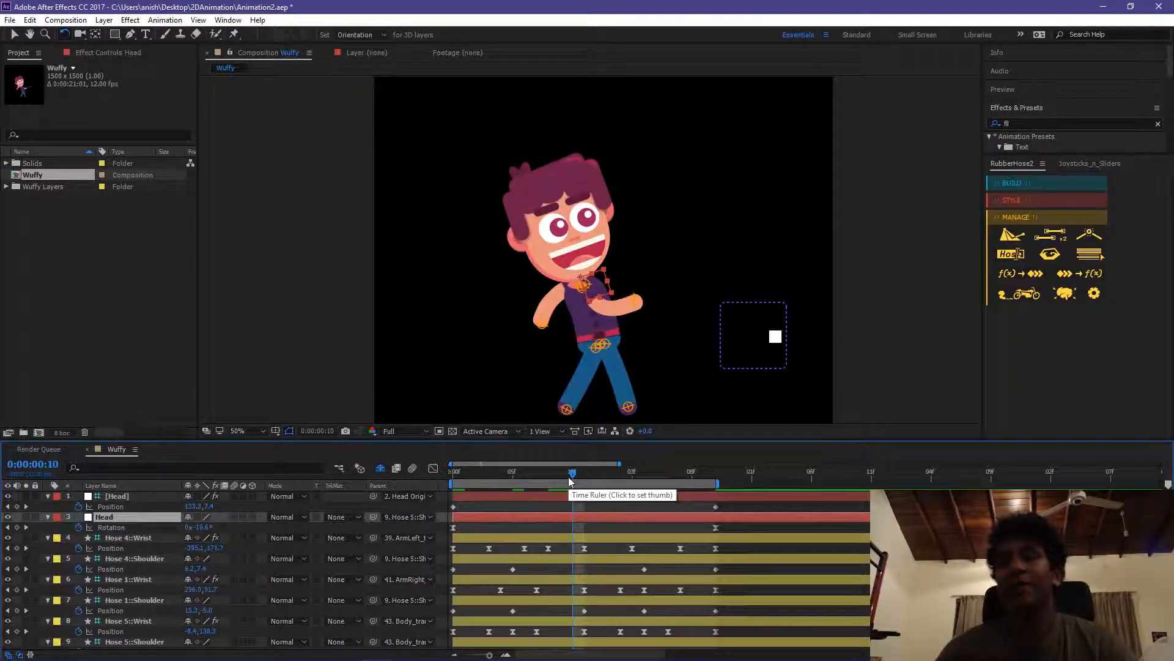
Add a Head Rotation keyframe at frame 11 and preview the head movement
left_click_drag(570, 478, 584, 477)
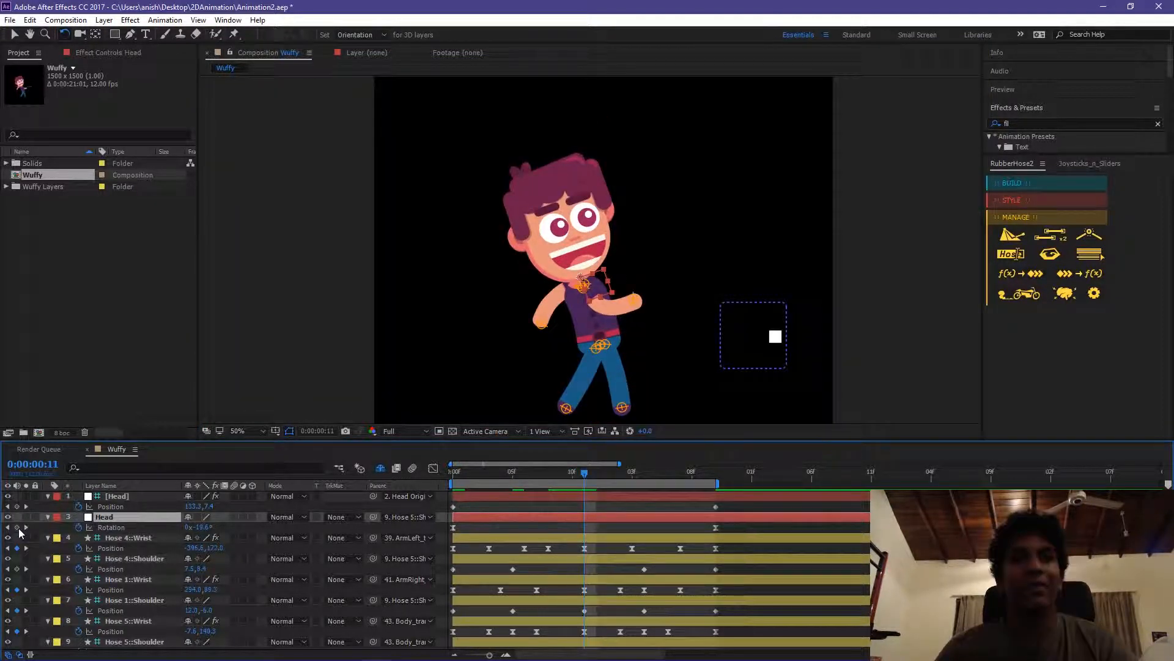
key("Page_Up")
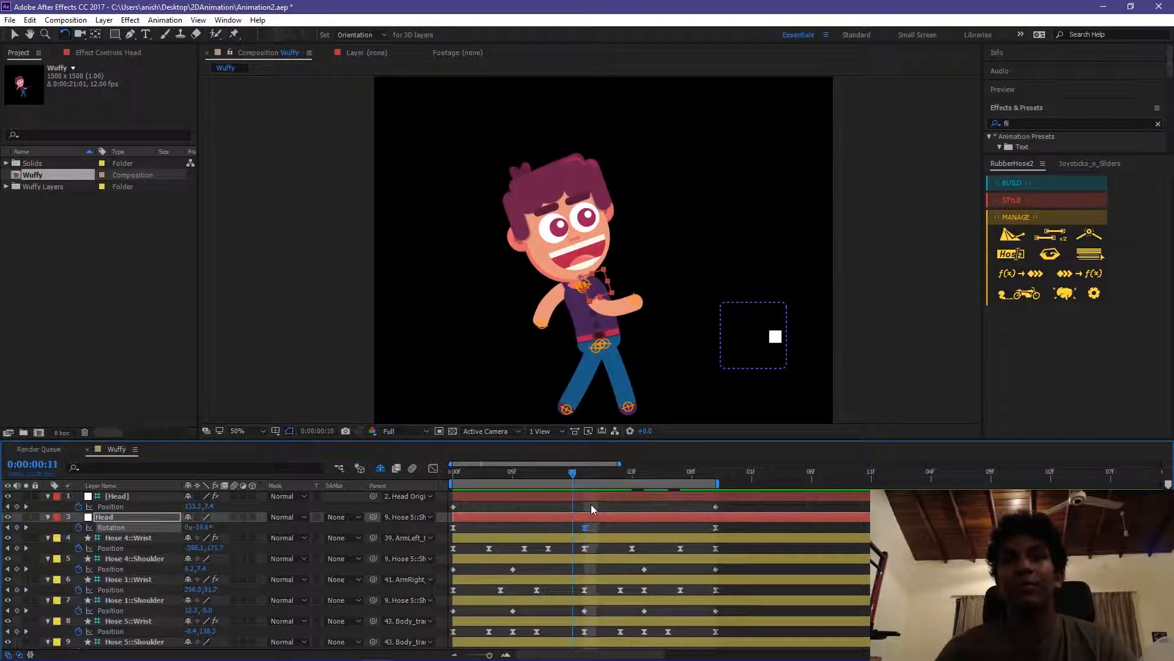
key("space")
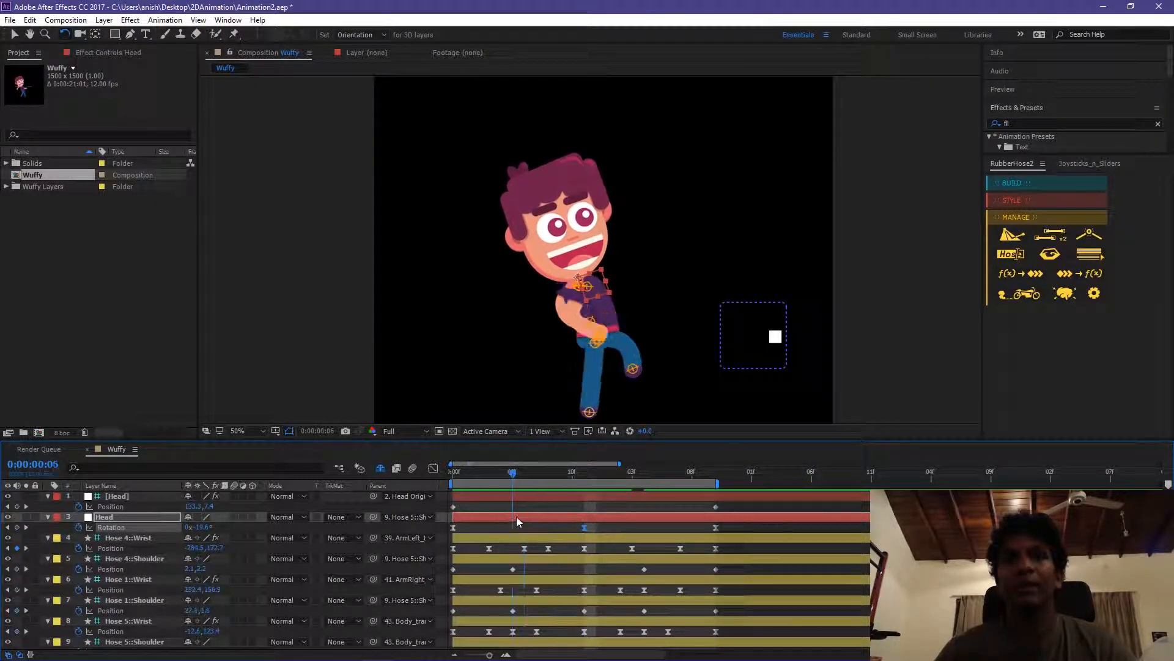
Rotate the Head layer clockwise at 0:00:00:05 to set a Rotation keyframe with less tilt
key("space")
left_click(604, 290)
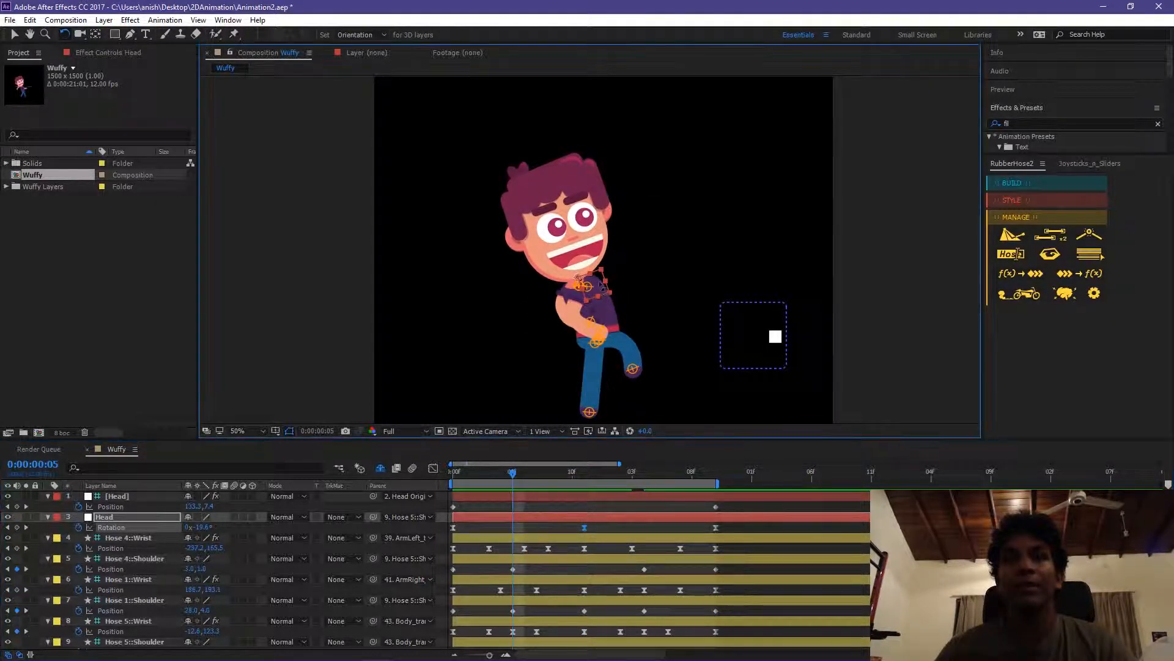
left_click_drag(603, 288, 605, 292)
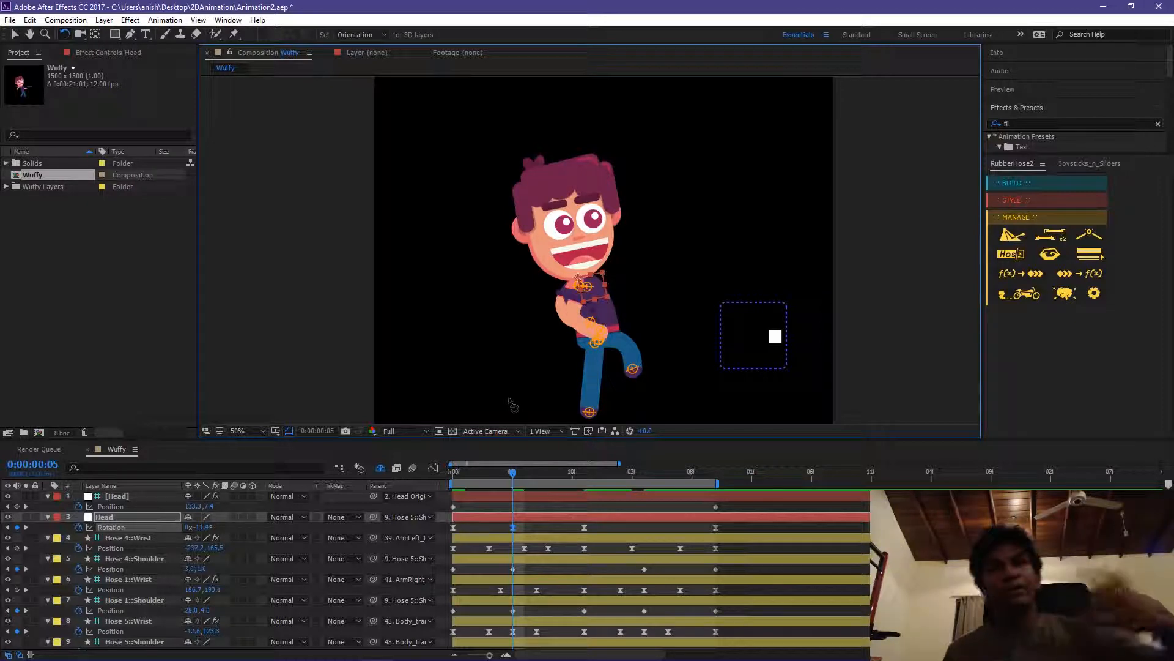
Rotate the Head layer clockwise at 0:00:01:04 to set a matching Rotation keyframe, and preview the walk cycle
mouse_move(658, 480)
left_mouse_down()
mouse_move(725, 474)
mouse_move(642, 465)
left_mouse_up()
left_click(605, 297)
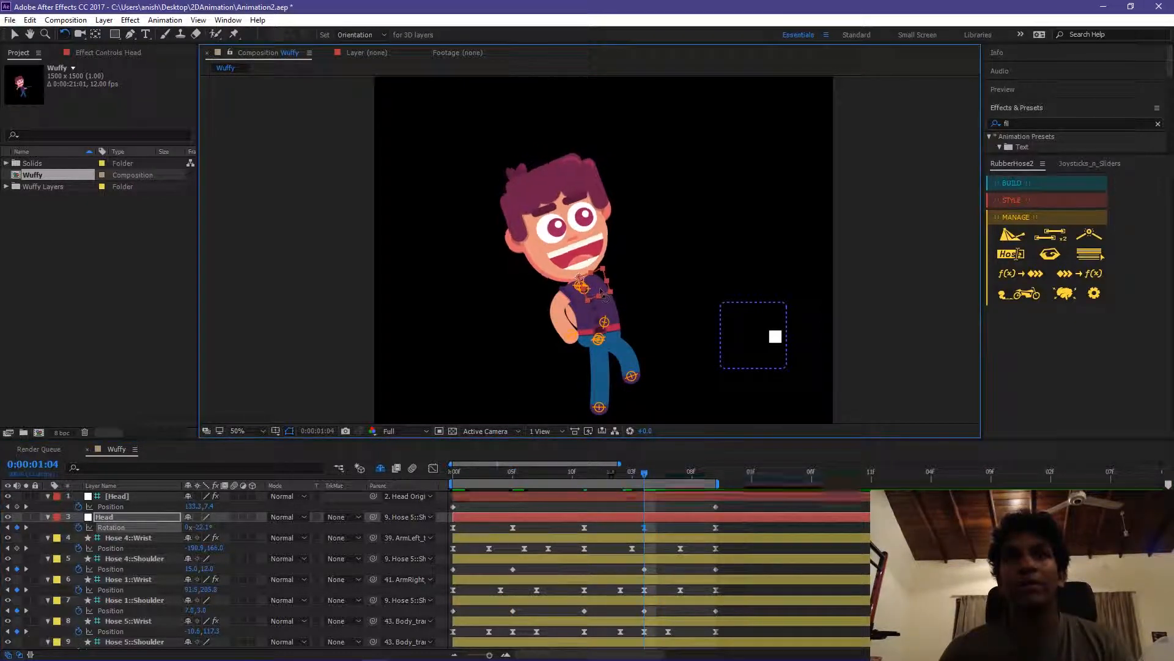
left_click_drag(602, 295, 602, 298)
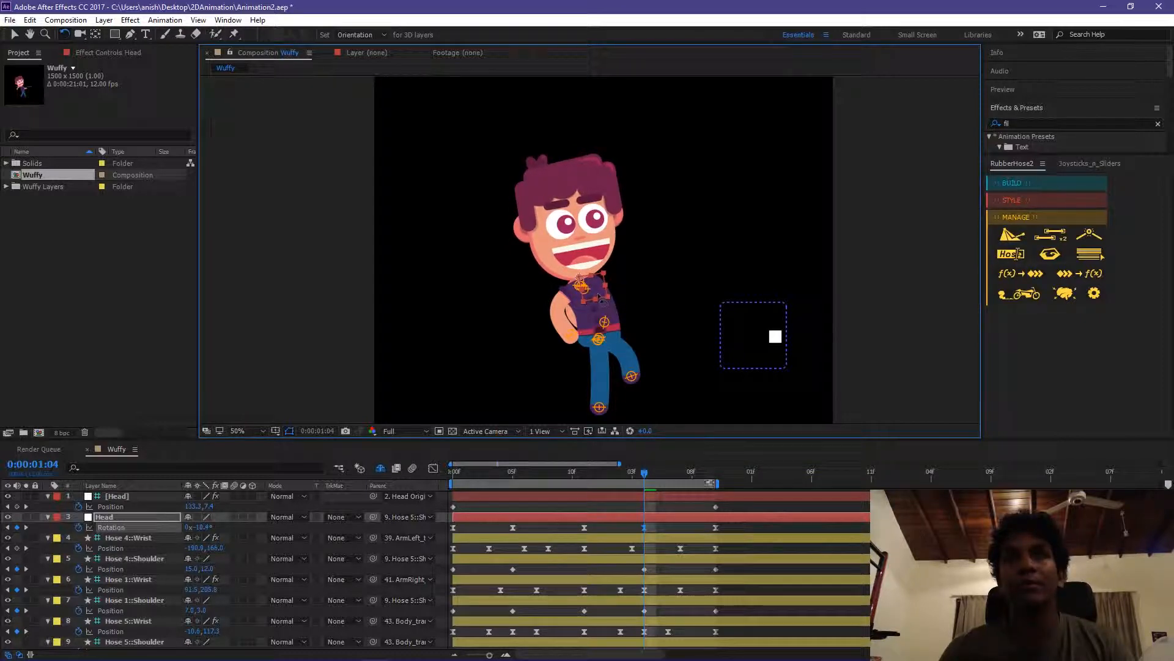
left_click_drag(652, 475, 728, 476)
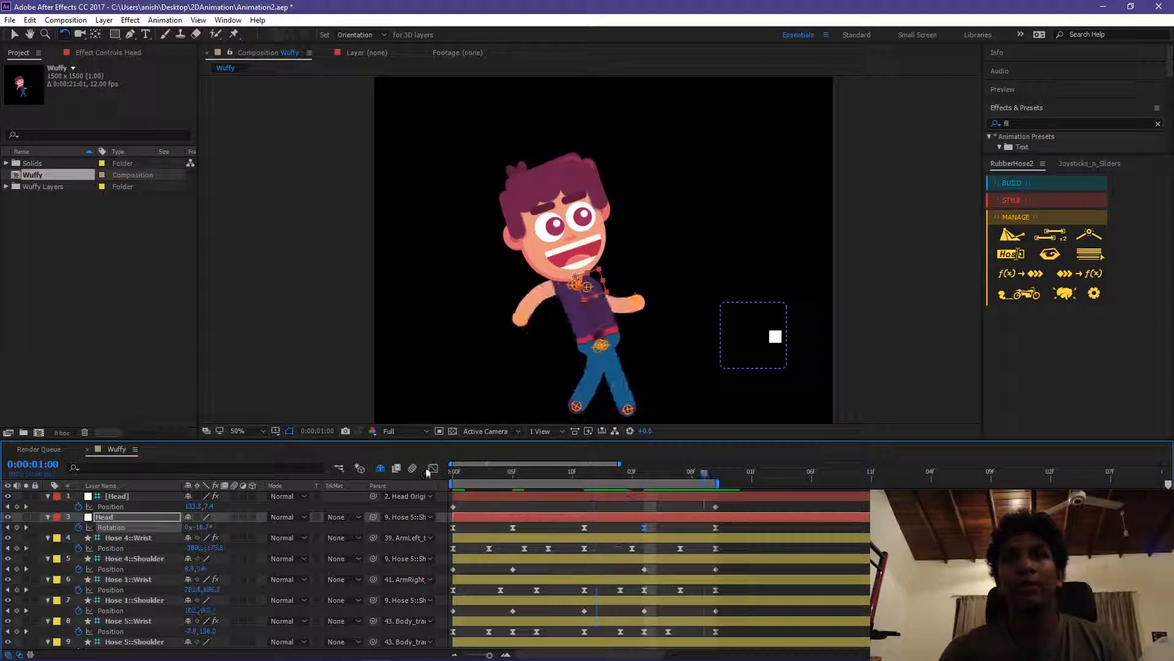
key("space")
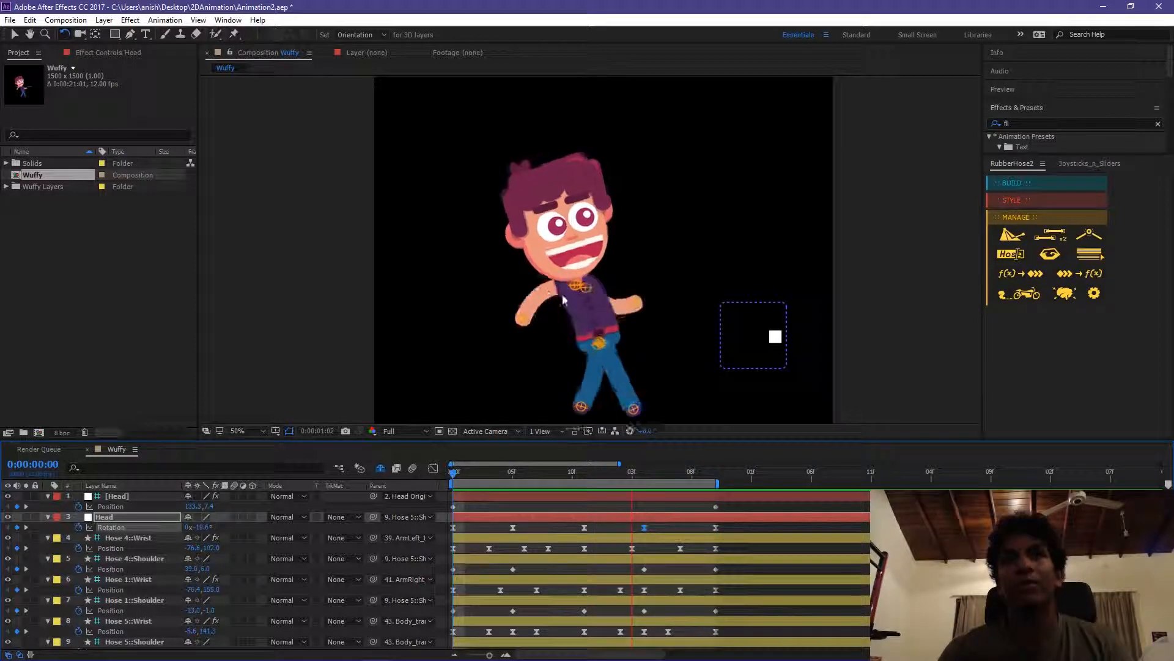
Shift the two in-between Head Rotation keyframes one frame earlier, to 0:00:00:04 and 0:00:01:03, and play back the cycle
left_click(570, 474)
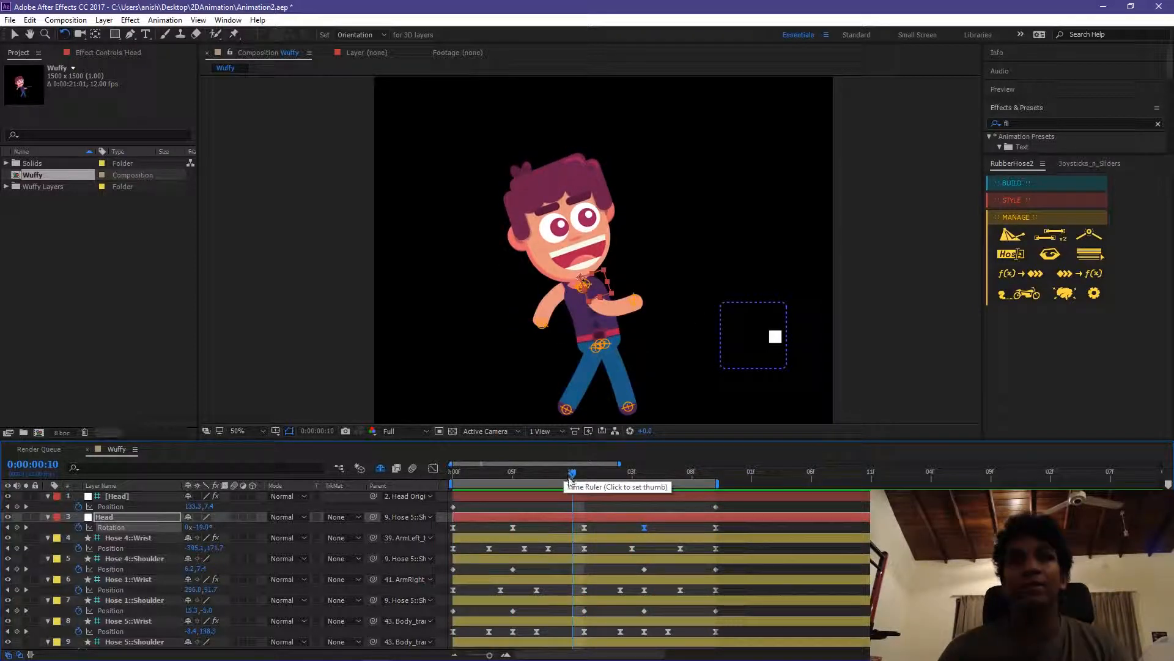
left_click_drag(561, 474, 506, 477)
key("v")
left_click(827, 374)
key("space")
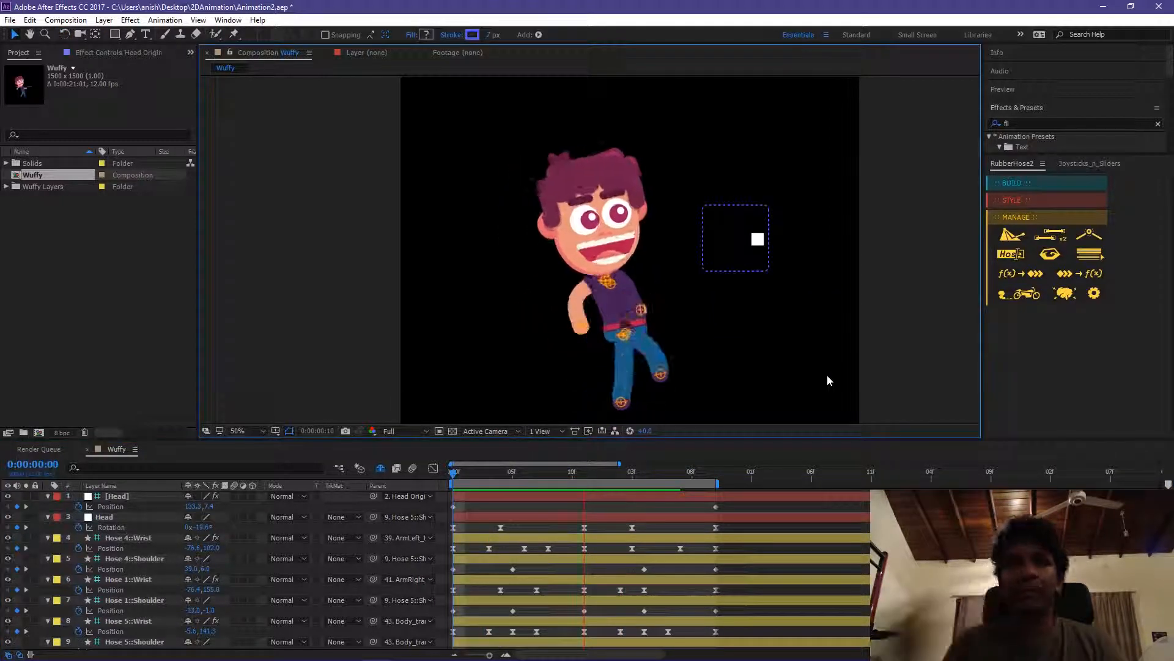
Move the [Head] joystick controller toward its box's upper-left corner with a Position keyframe at 0:00:01:03, and preview the head turn
scroll(828, 214, "up", 2)
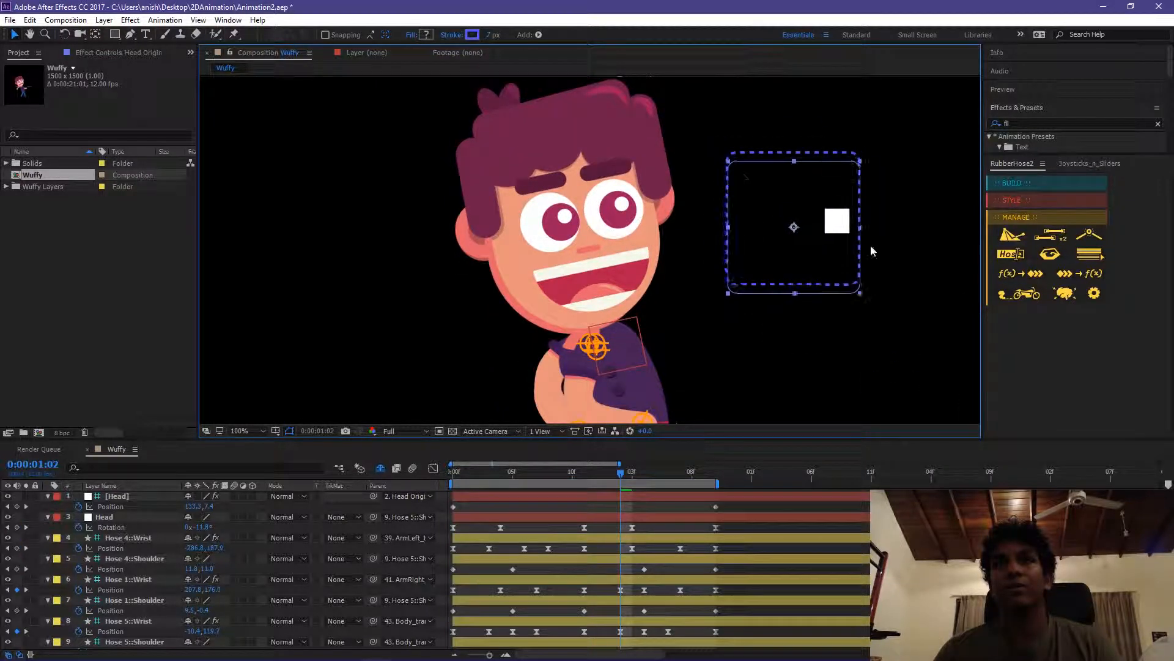
left_click_drag(844, 234, 756, 187)
key("space")
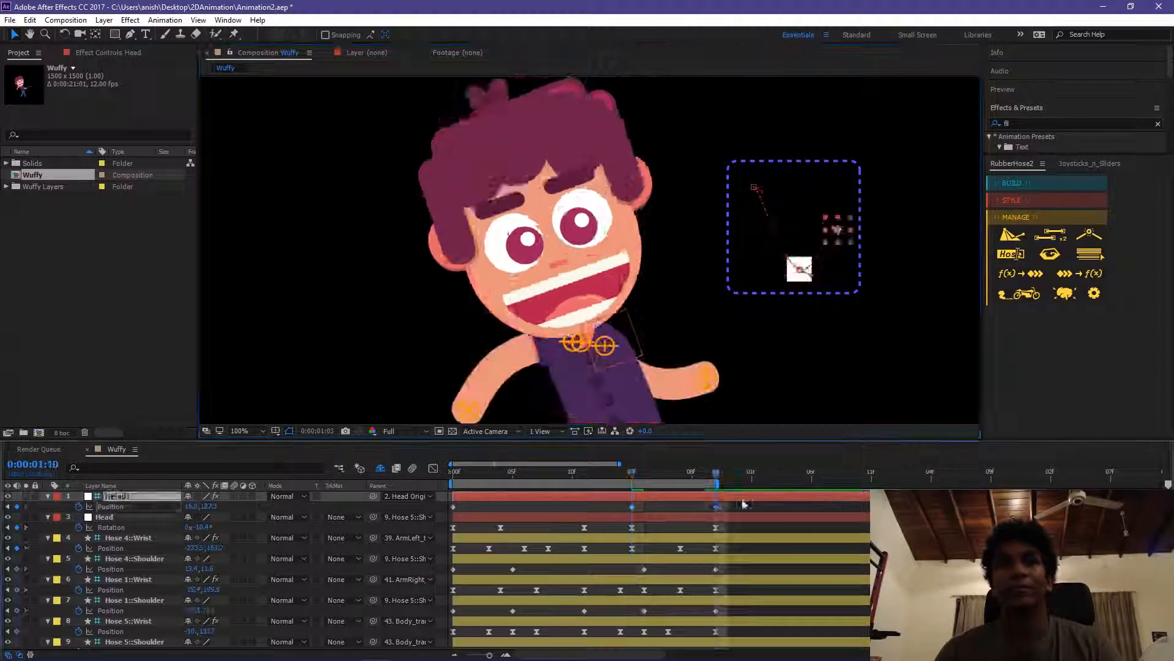
Refine the [Head] controller's eased Position keyframes at 0:00:00:05, 0:00:00:10, 0:00:01:01 and 0:00:01:05, and preview the full character
key("comma")
key("comma")
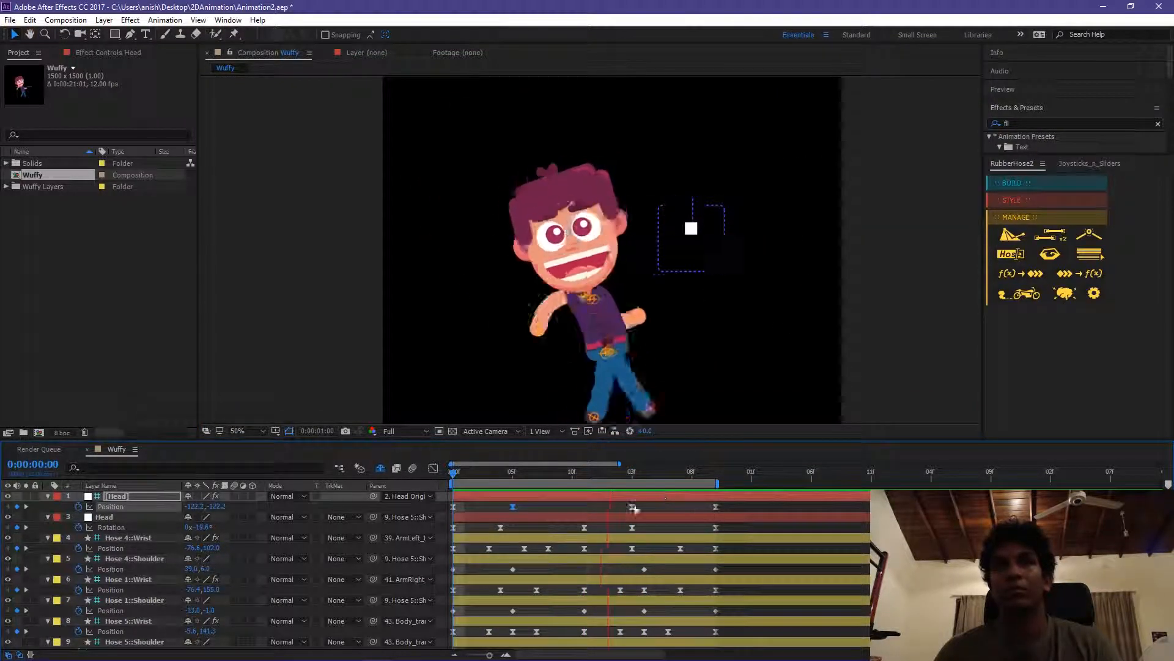
left_click(791, 139)
key("space")
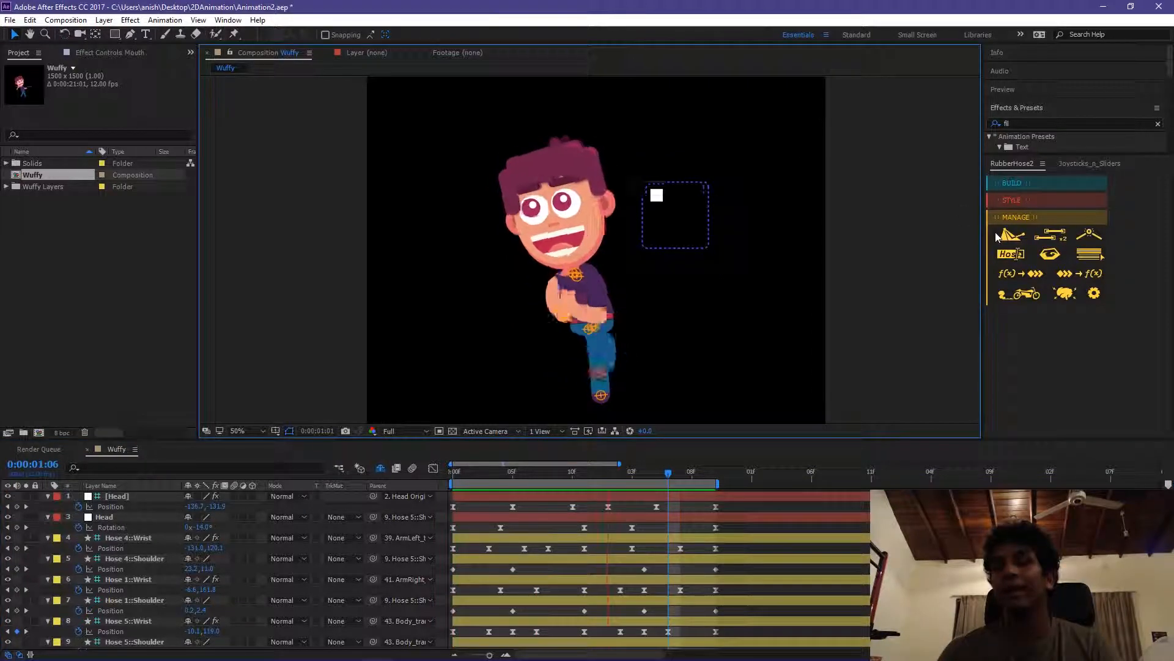